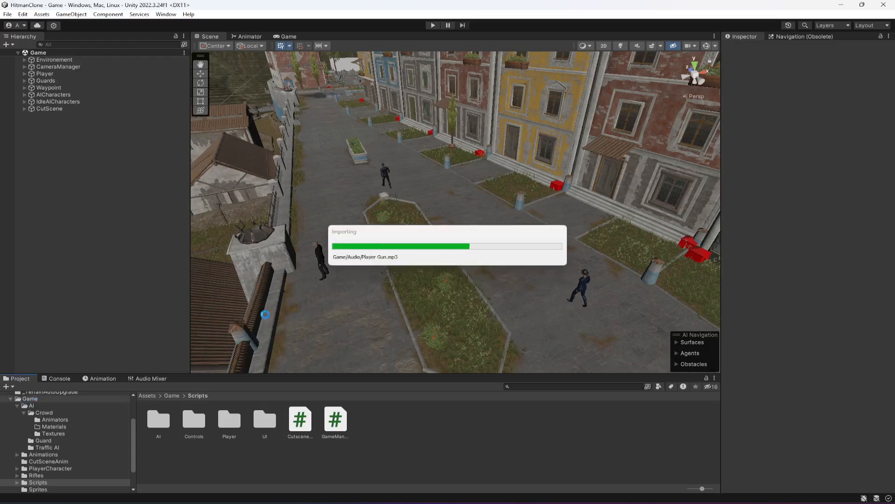
Open the Audio folder inside Game and inspect the import settings of each imported audio clip
left_click(50, 399)
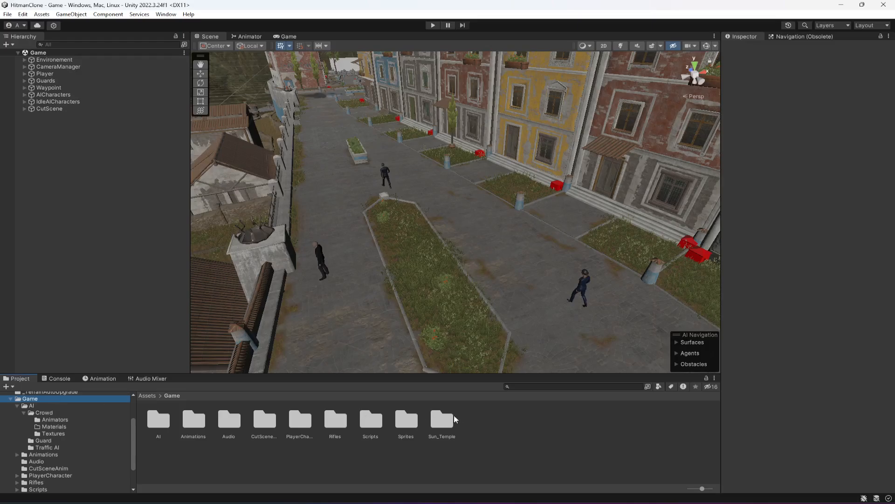
double_click(228, 422)
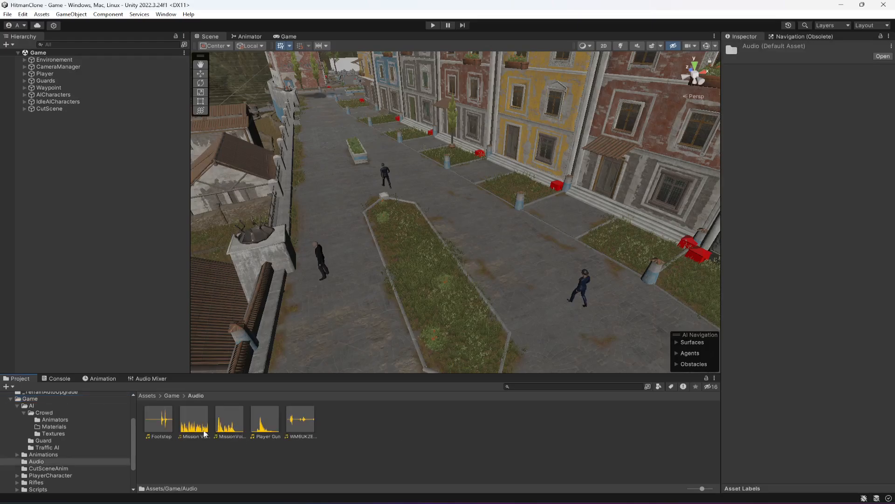
left_click(161, 420)
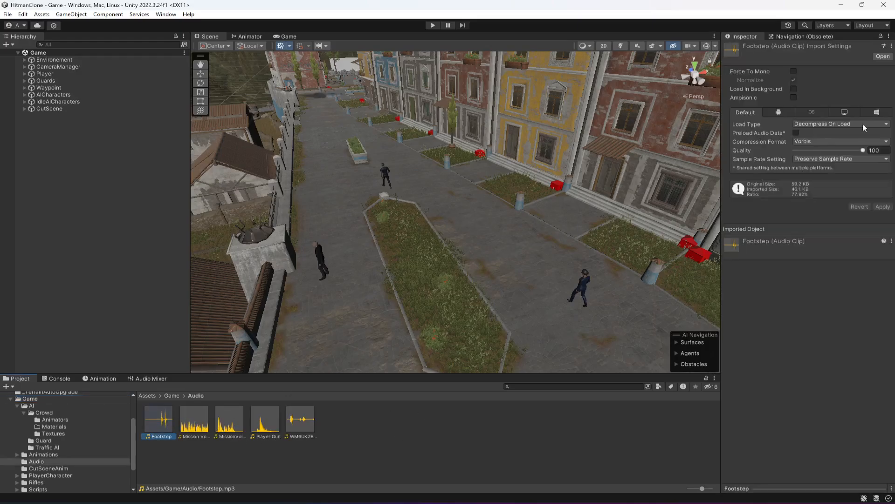
left_click(193, 426)
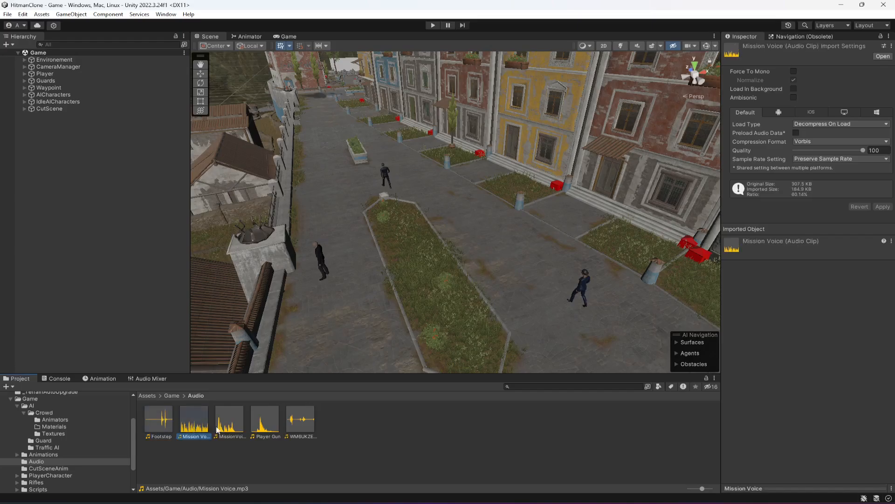
left_click(239, 413)
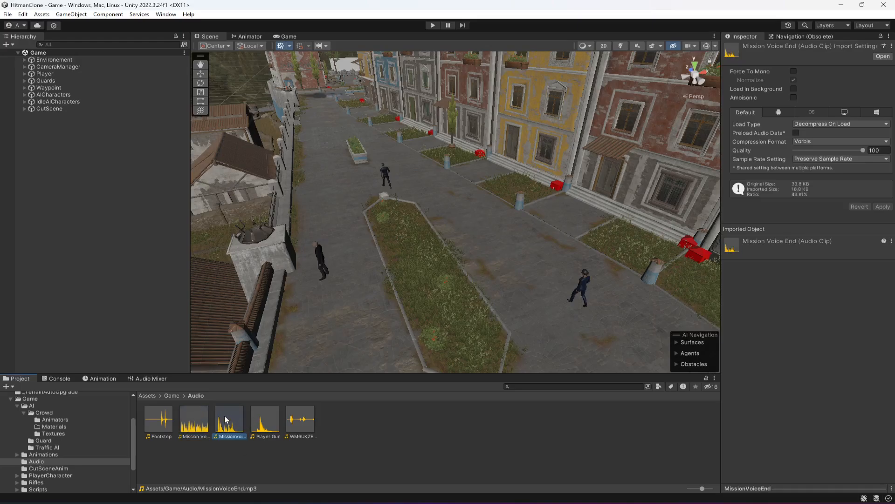
left_click(265, 420)
left_click(293, 423)
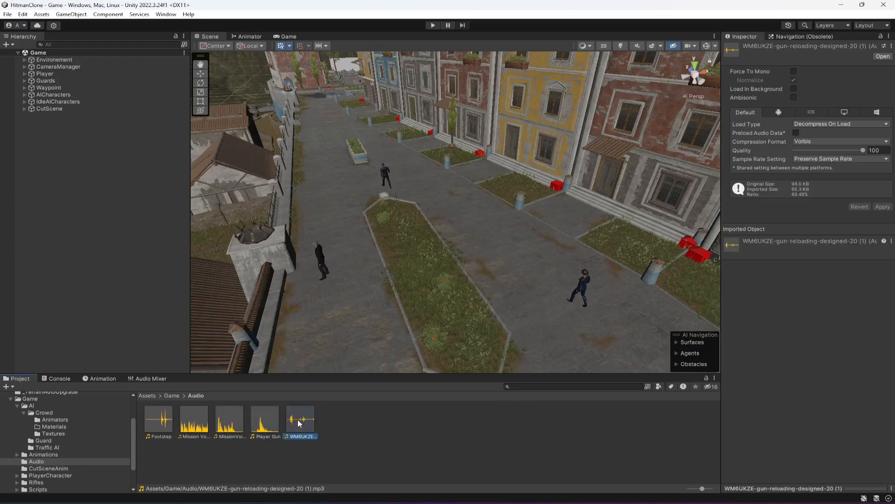
left_click(371, 428)
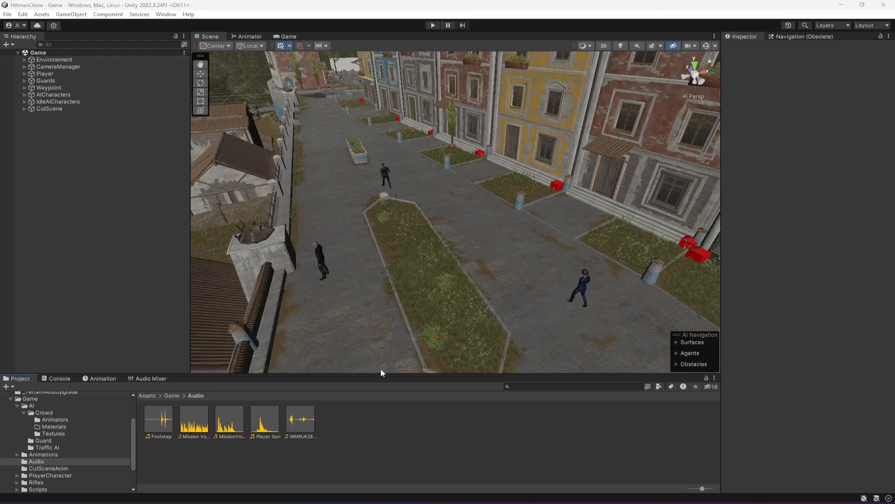
Compare the import settings of the Mission Voice and MissionVoiceEnd clips
left_click(199, 427)
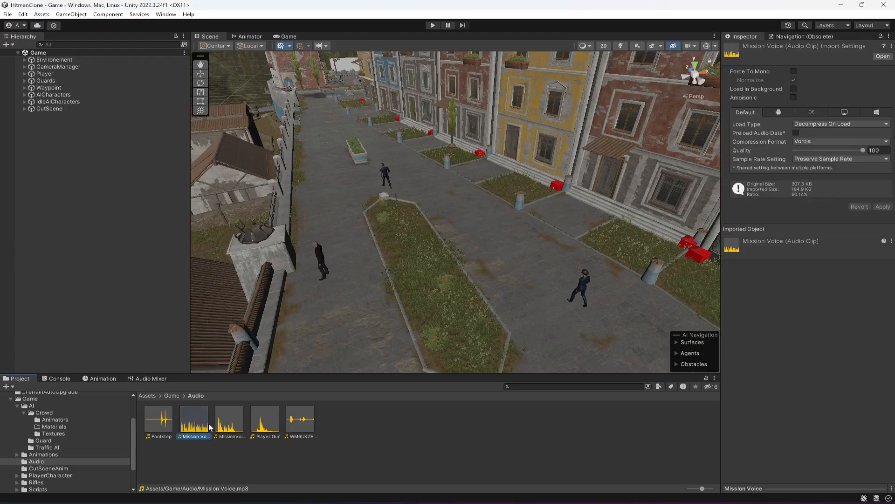
key("Right")
left_click(198, 430)
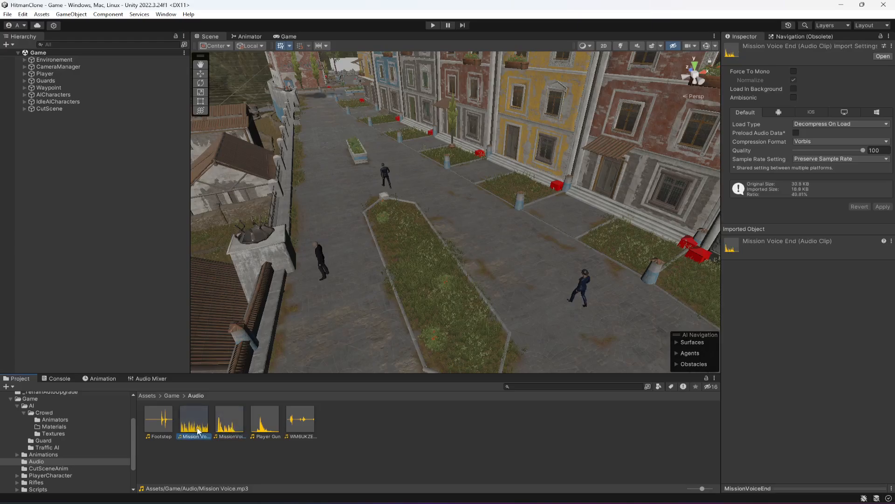
left_click(232, 425)
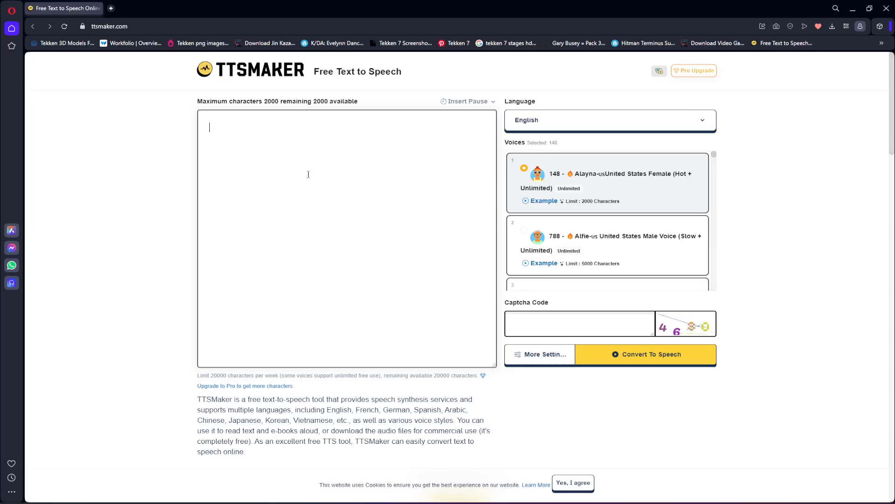
Look over the English voice options and captcha field on the TTSMaker text-to-speech page, and close the browser
scroll(604, 243, "down", 2)
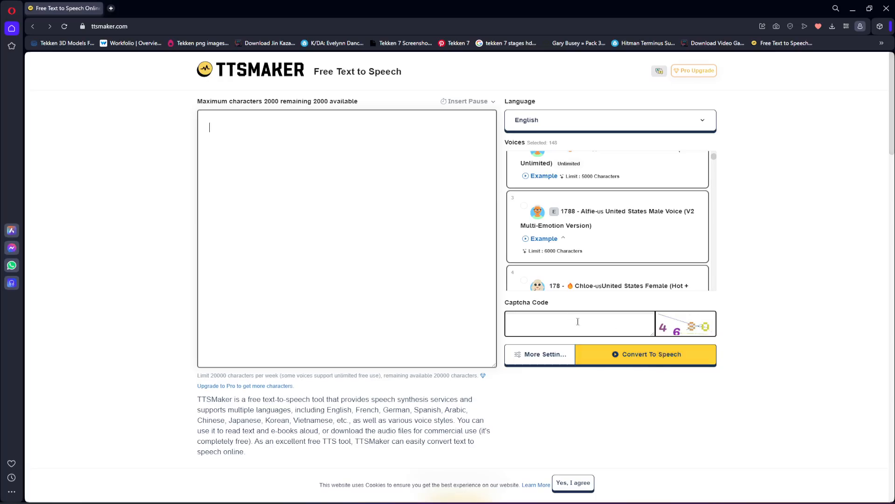
left_click(561, 325)
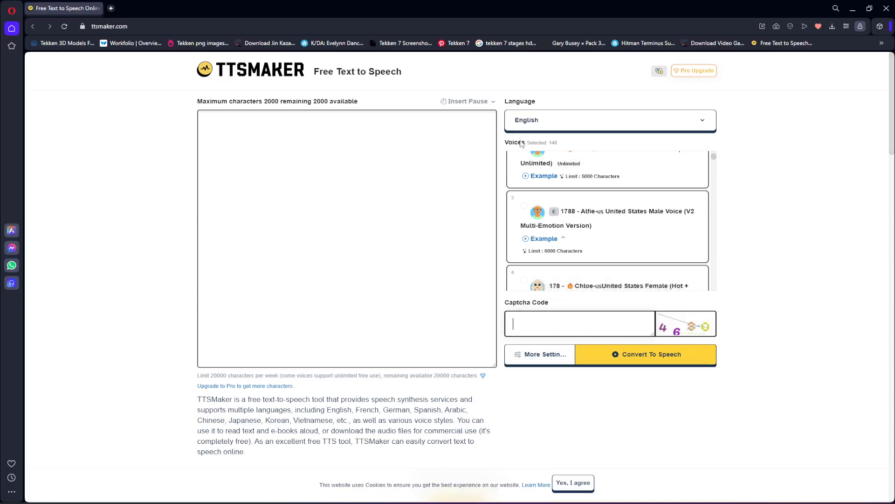
left_click(886, 8)
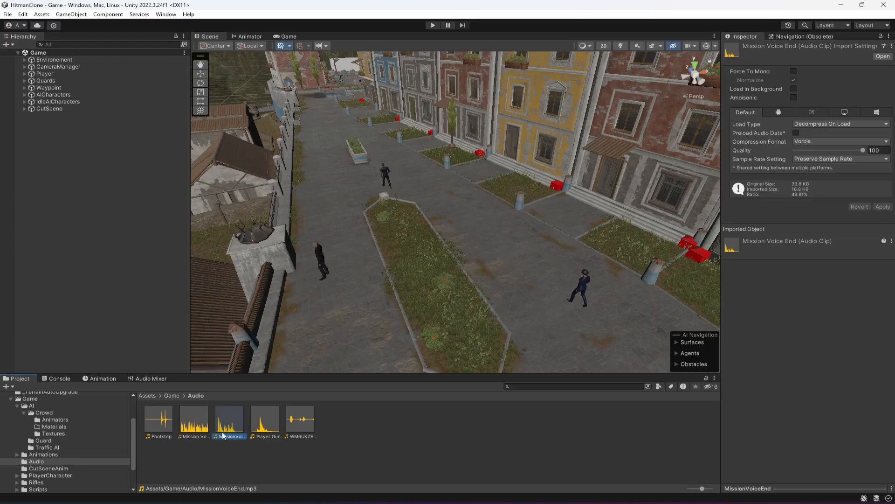
left_click(189, 424)
left_click(221, 423)
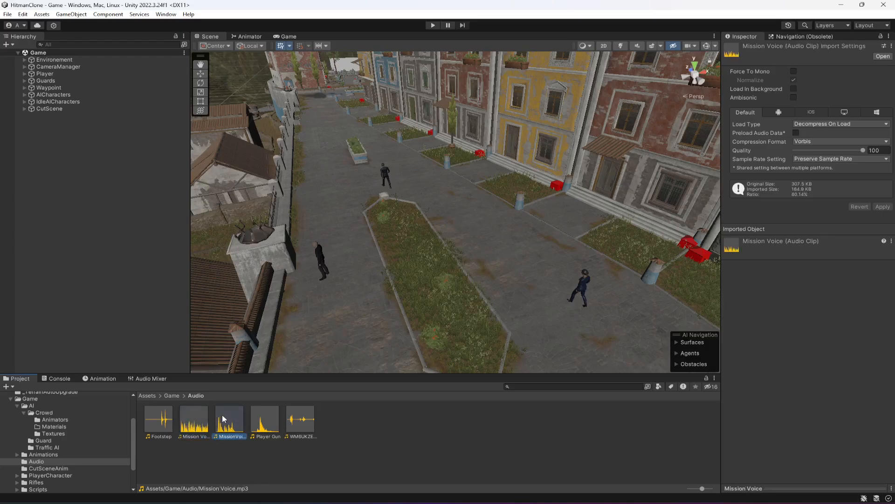
left_click(194, 423)
left_click(221, 423)
left_click(200, 425)
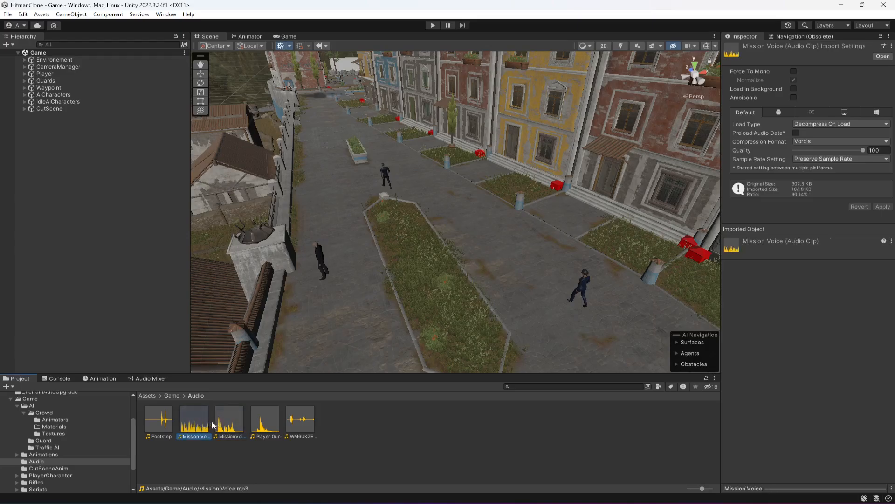
left_click(223, 424)
left_click(377, 444)
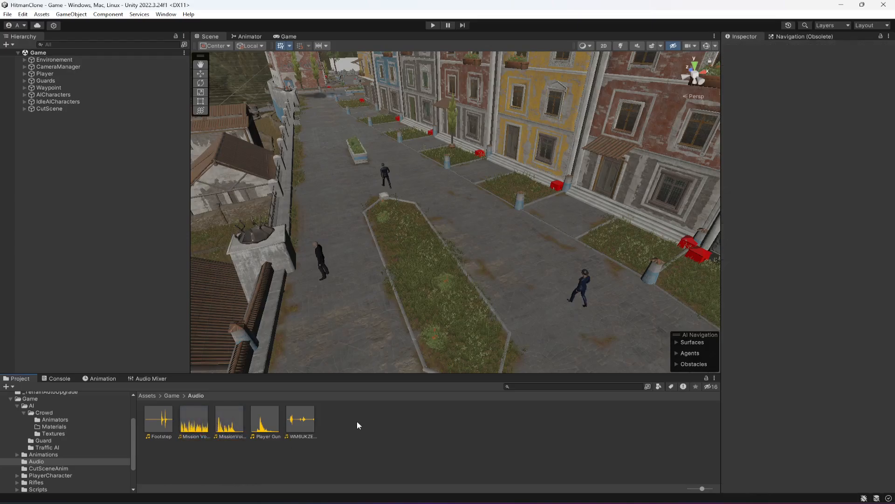
left_click(197, 411)
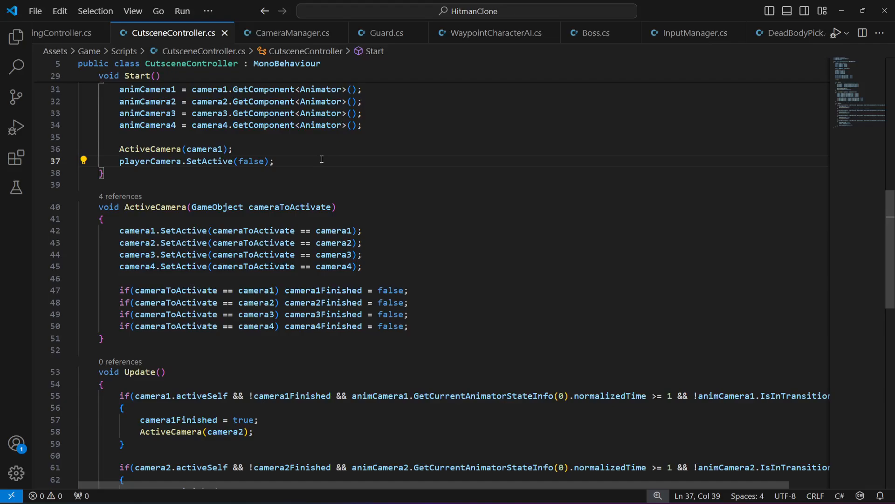
In CutsceneController.cs in Visual Studio Code, declare a public AudioSource field named audioSource below the //audio comment
scroll(322, 161, "up", 5)
scroll(274, 241, "up", 6)
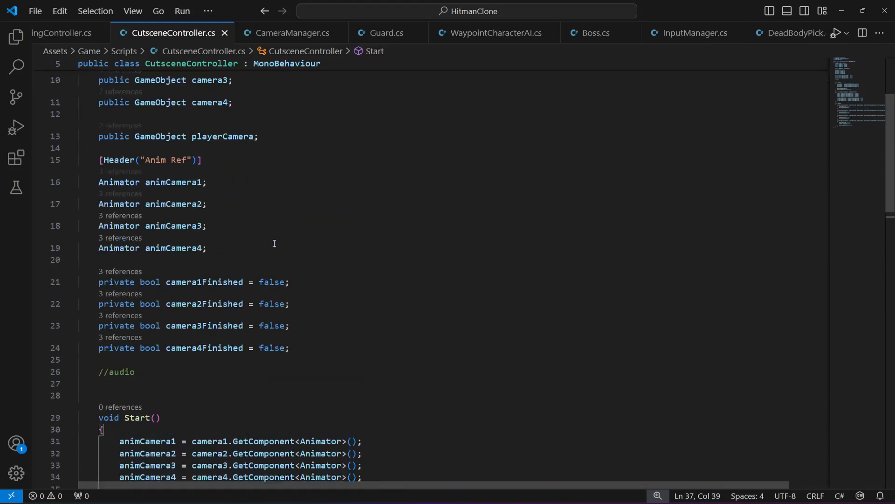
scroll(321, 265, "down", 5)
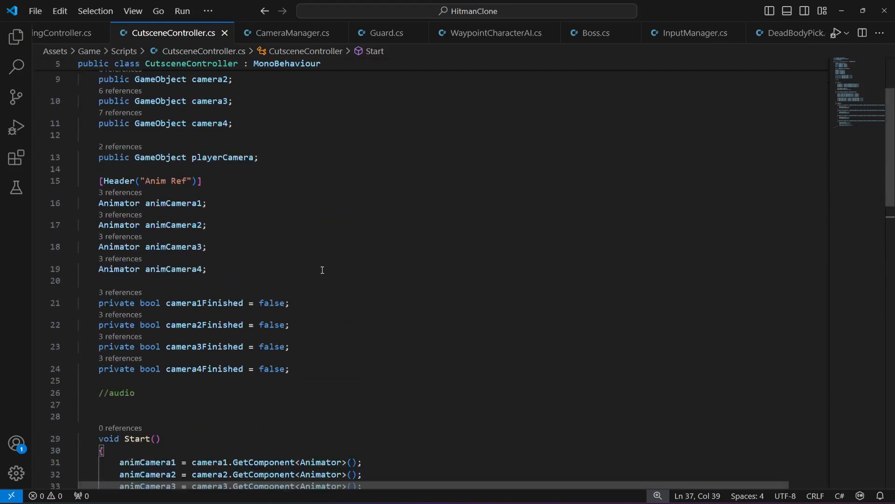
left_click(316, 283)
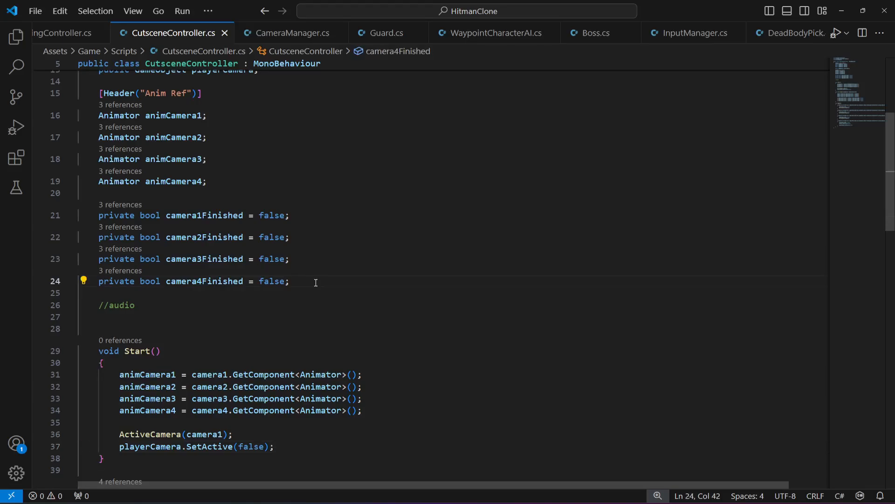
key("Down")
key("Down")
key("Down")
key("Tab")
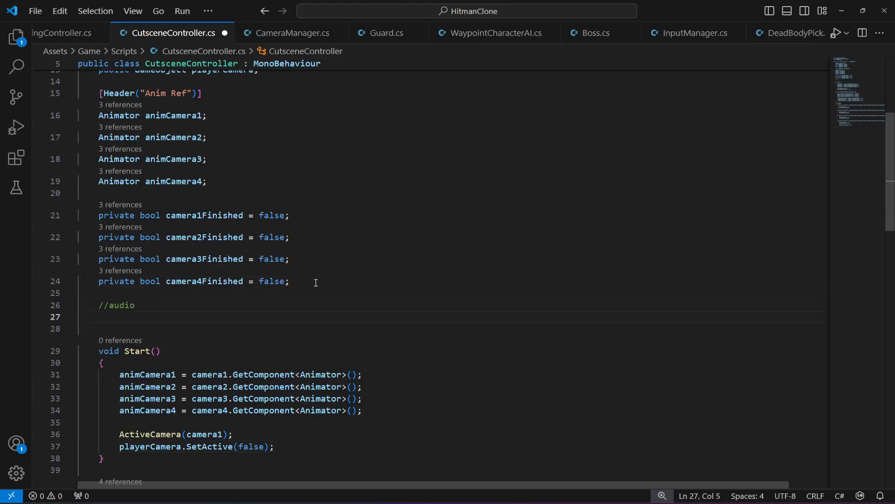
key("Return")
type("public ")
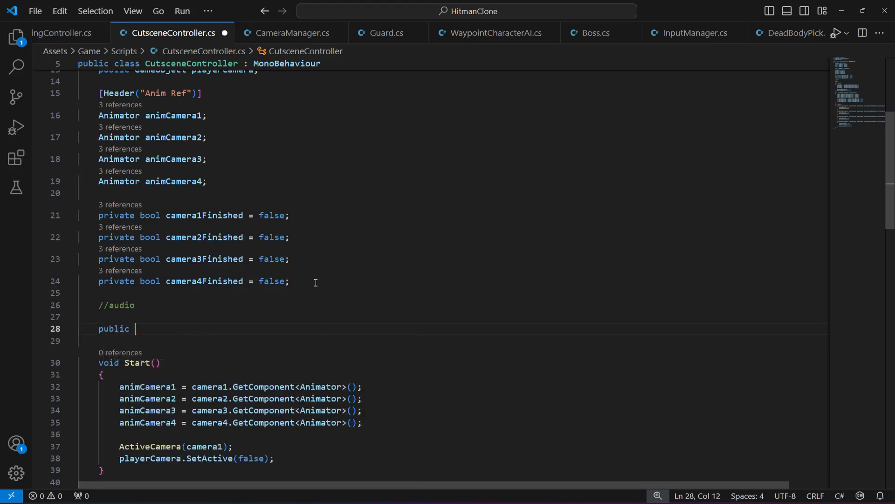
type("Audio")
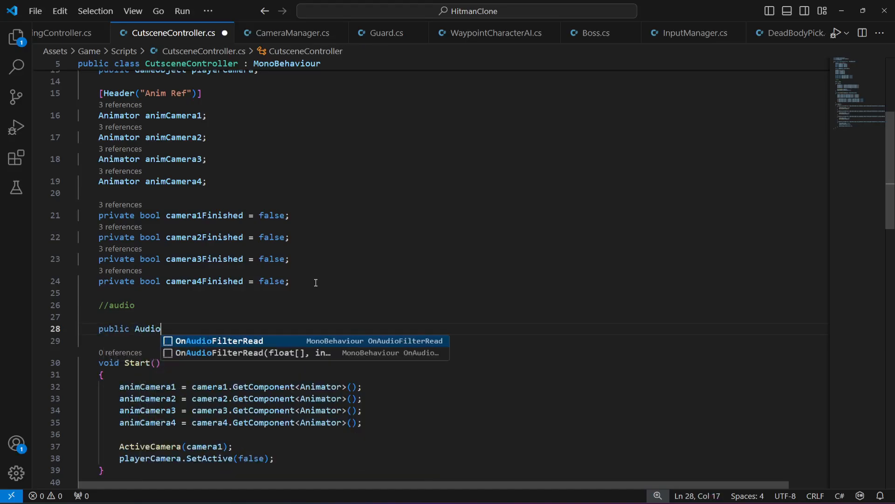
type("Source")
type(" audio")
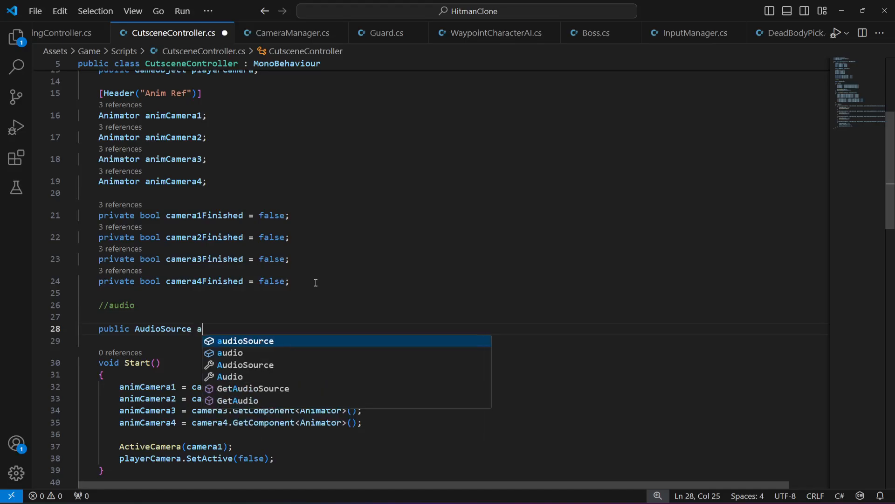
type("Source;")
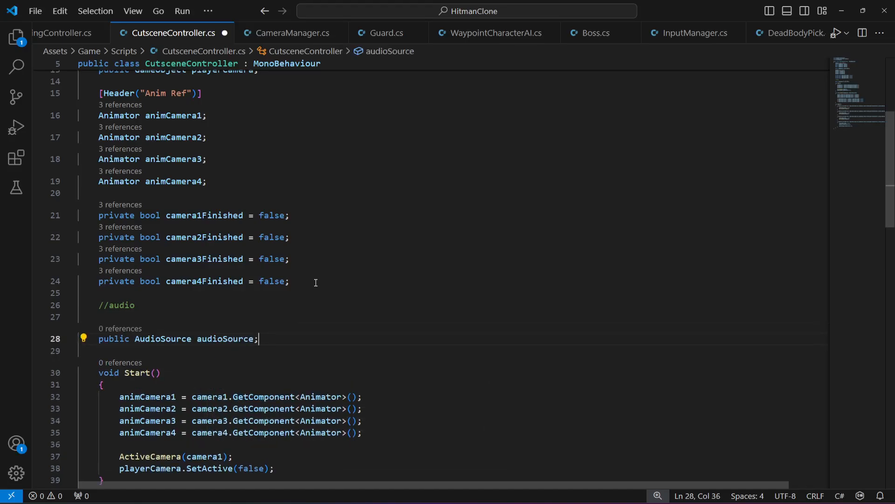
Declare a public AudioClip field named startSound directly below the audioSource field
key("Return")
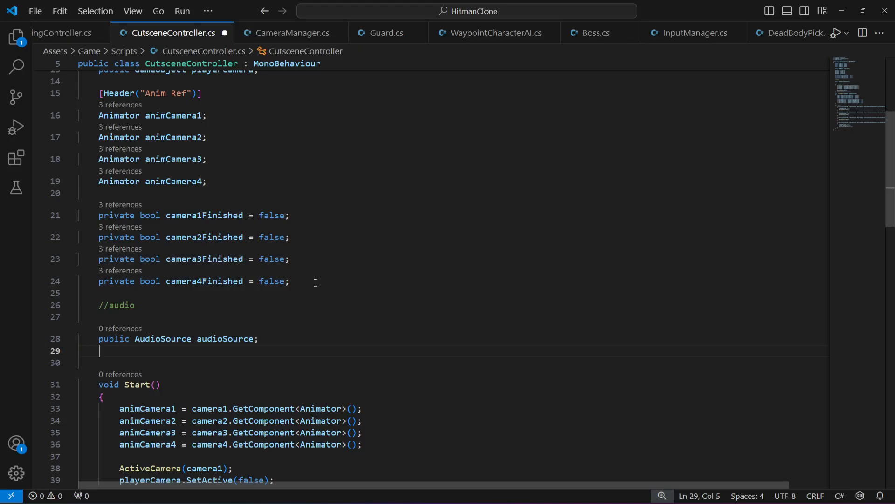
type("public ")
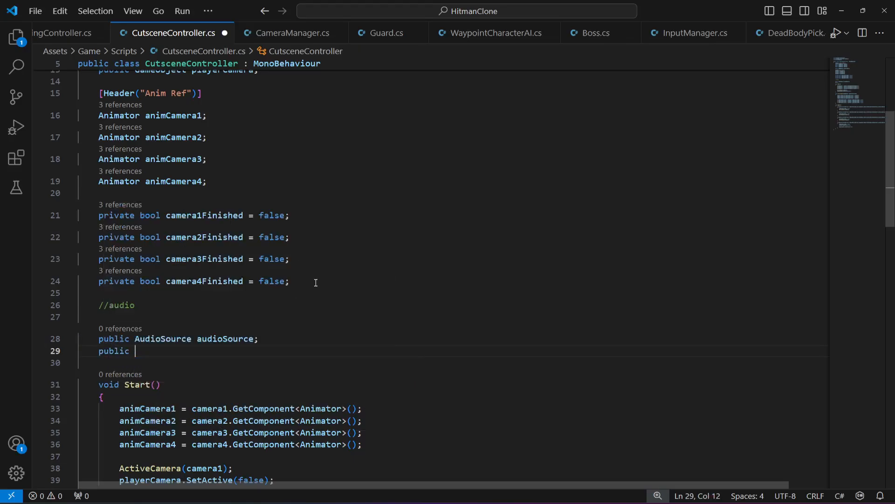
type("AudioClip st")
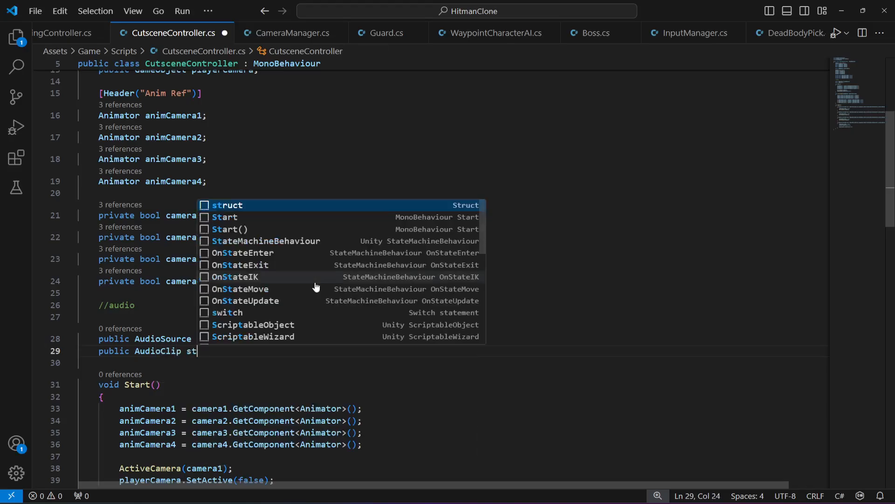
type("artS")
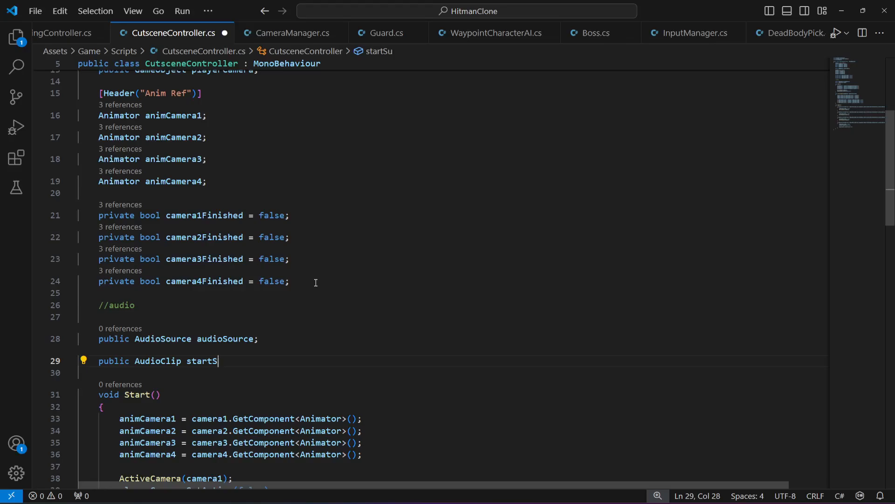
type("ound;")
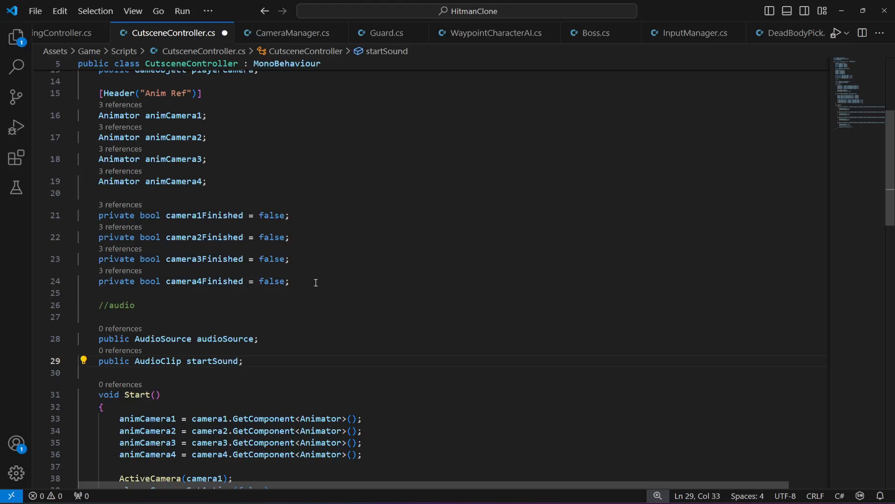
At the end of Start(), add an if block with the condition audioSource != null && startSound != null
scroll(287, 324, "down", 3)
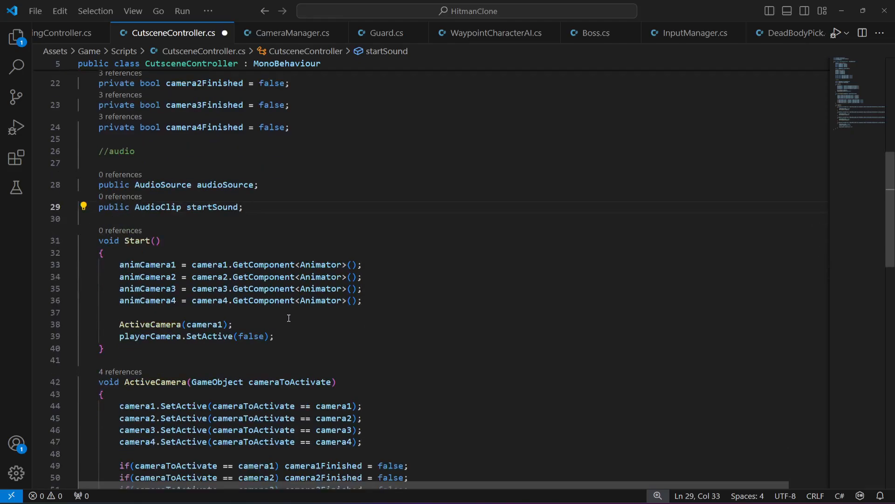
left_click(303, 339)
key("Return")
key("Return")
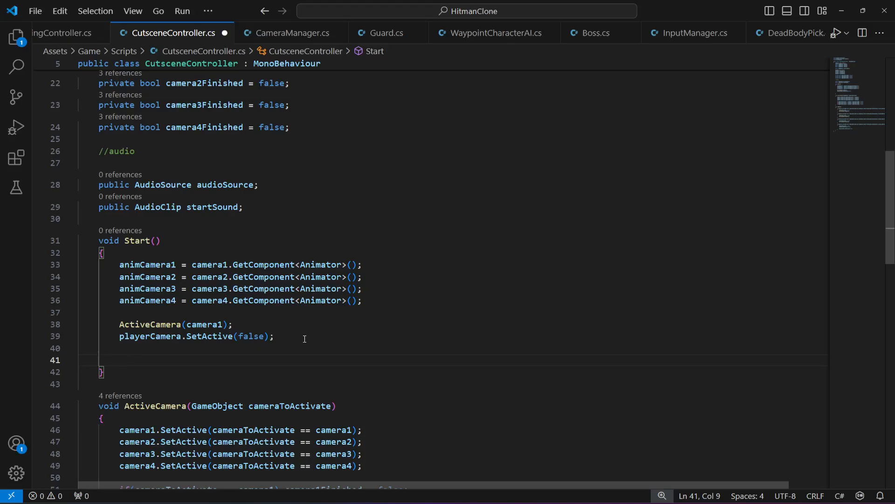
type("if(au")
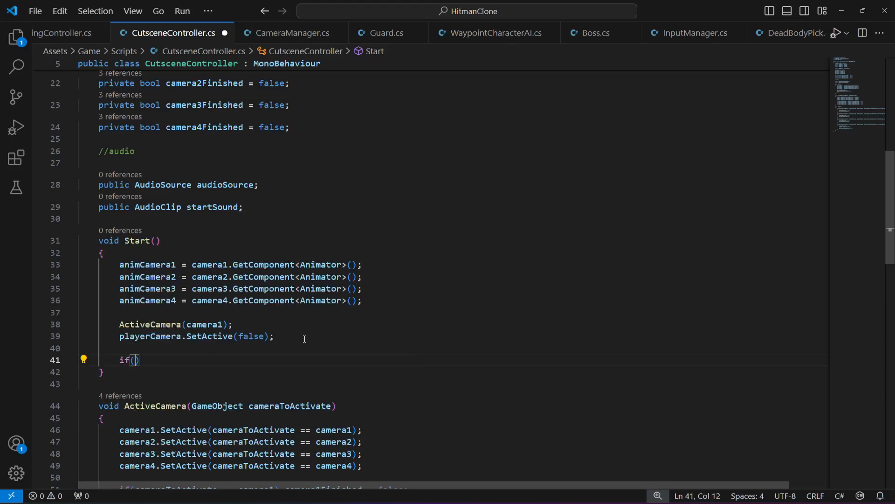
key("Tab")
type("!= n")
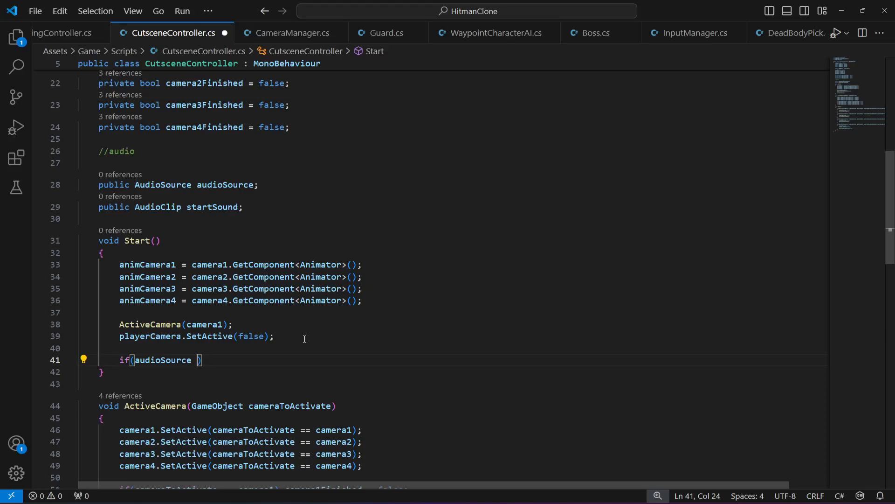
type("ull ")
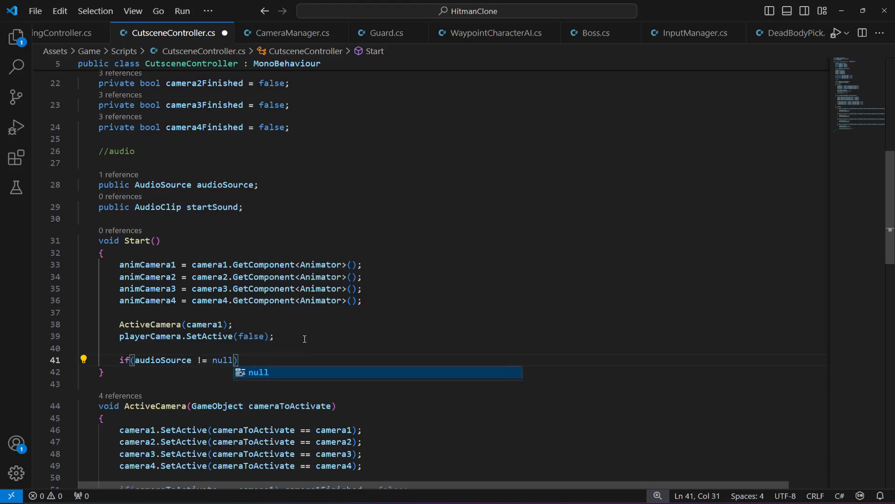
type("&& ")
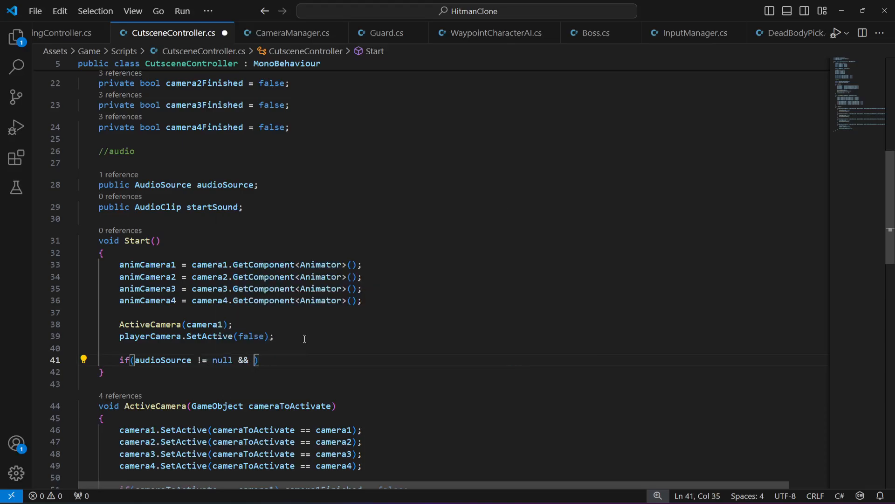
type("start")
key("Tab")
type("!= null")
key("Tab")
key("End")
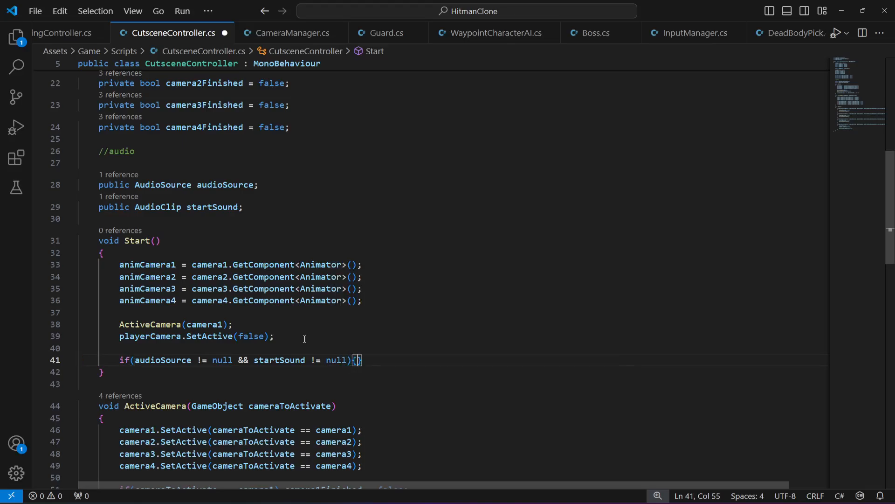
key("Return")
type("{")
key("Return")
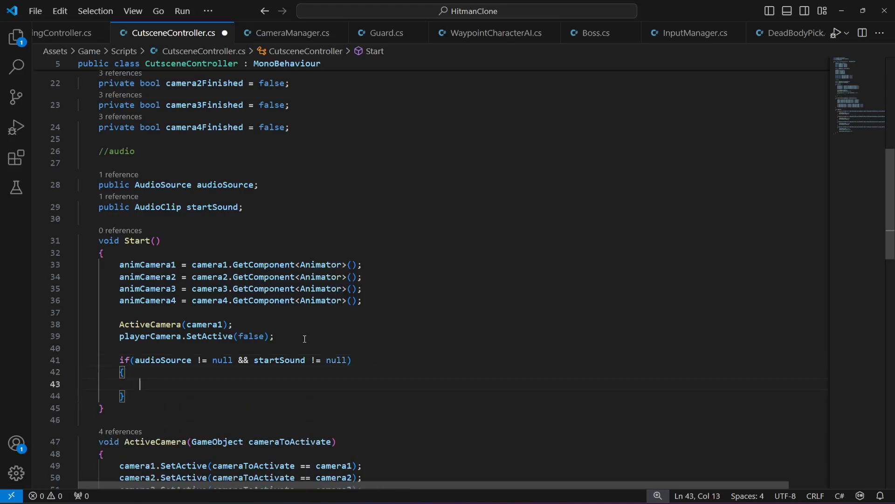
Inside the if block, assign startSound to audioSource.clip
type("audi")
key("Tab")
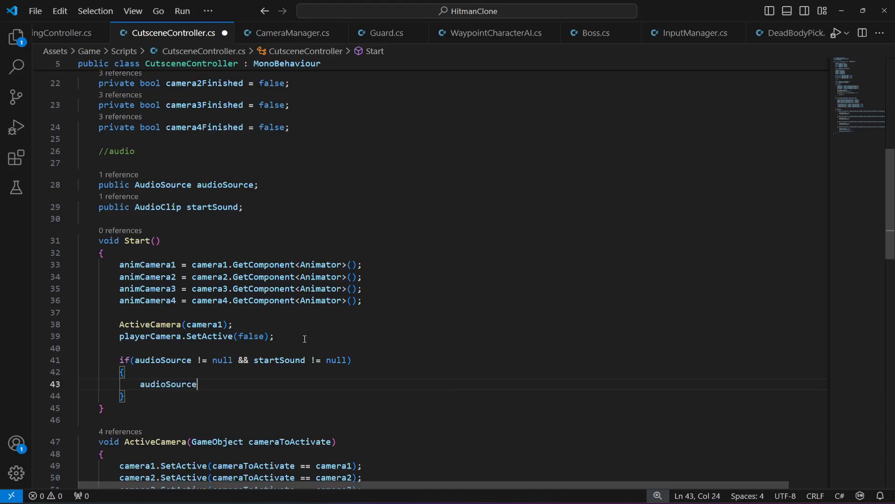
type(".clip")
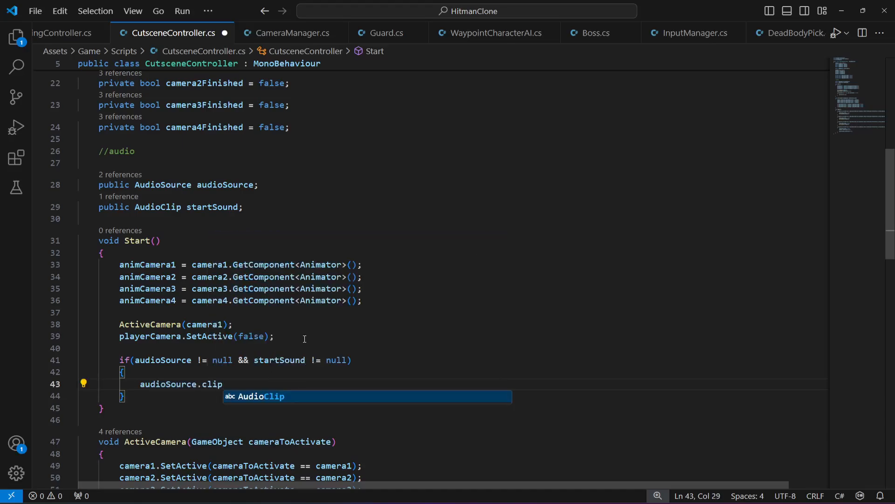
type(" = star")
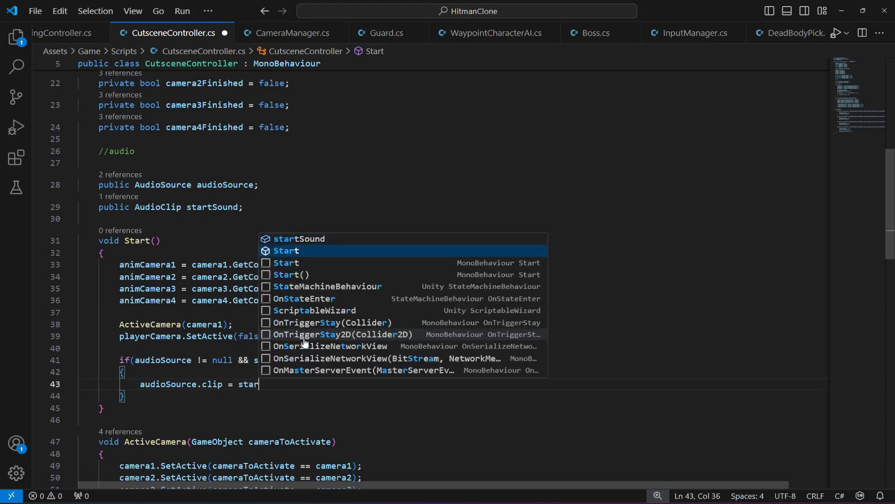
key("Tab")
type(";")
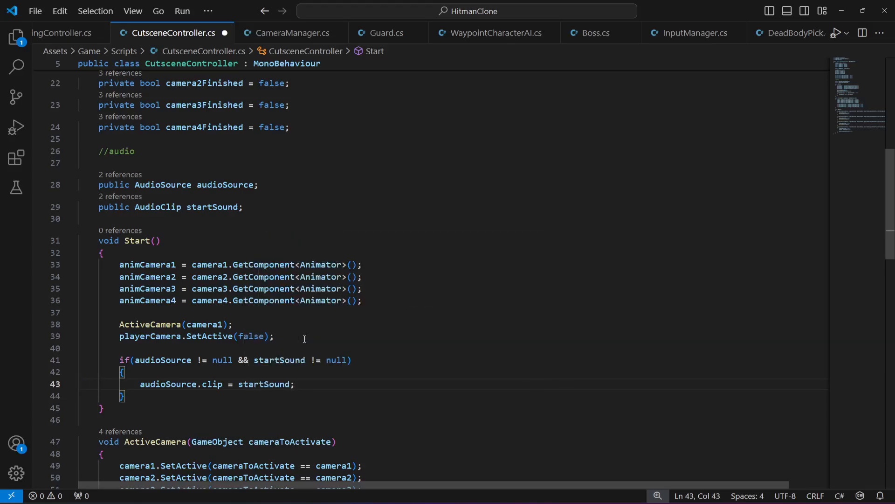
Call audioSource.Play() below the clip assignment and save the script
key("Return")
type("audioSource")
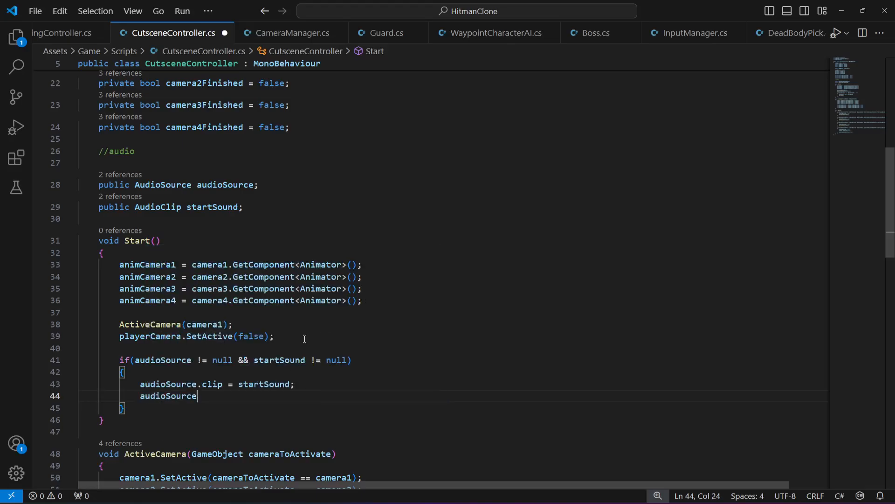
type(".Pla")
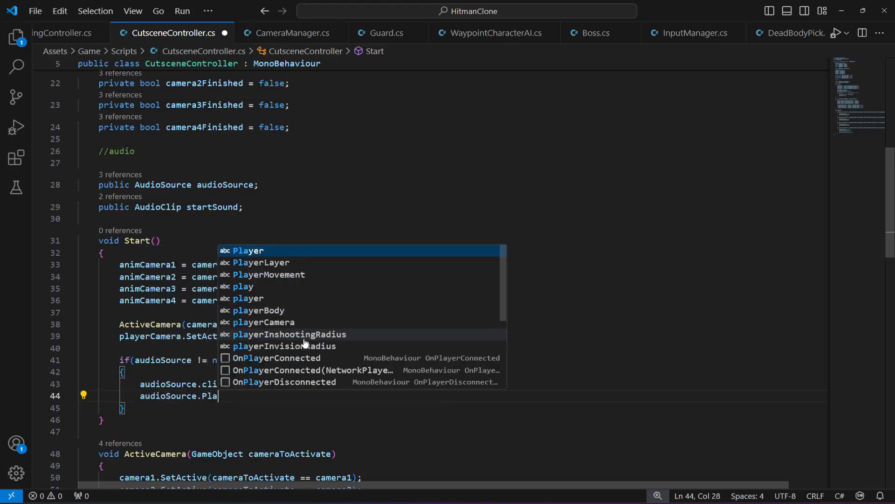
key("Tab")
type("();")
key("ctrl+s")
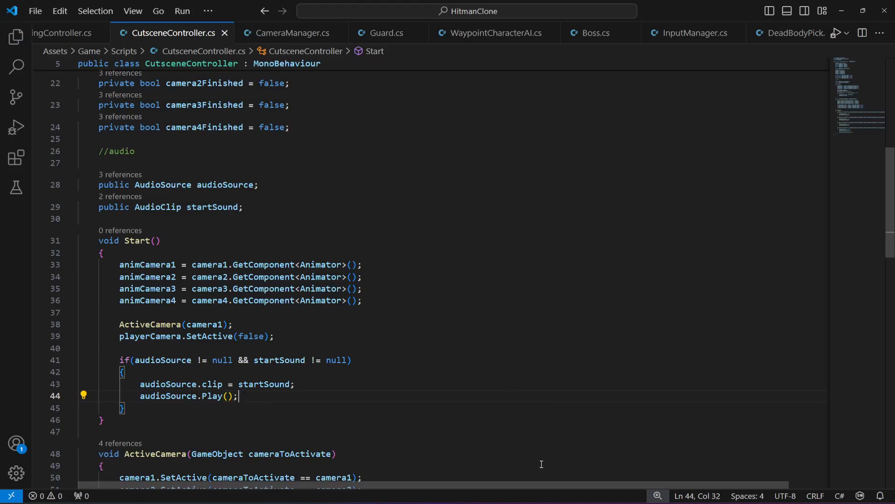
Switch to Unity and add an Audio Source component to the Player object
key("alt+Tab")
left_click(54, 110)
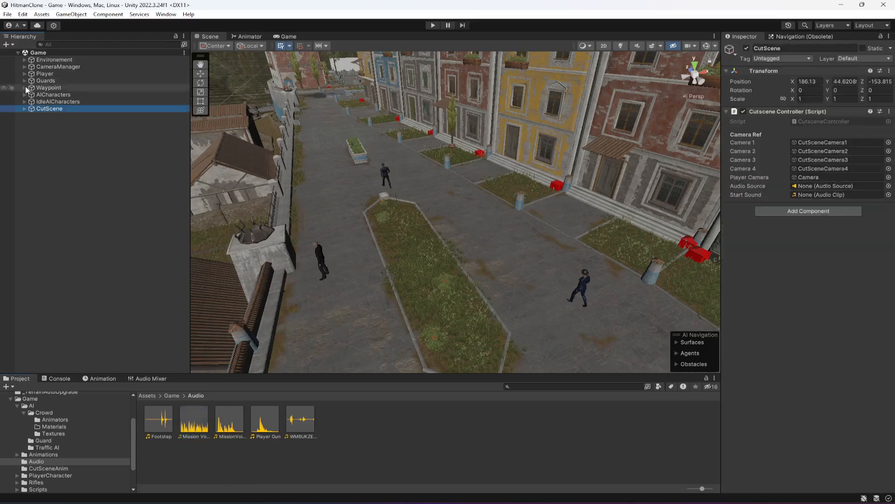
left_click(69, 74)
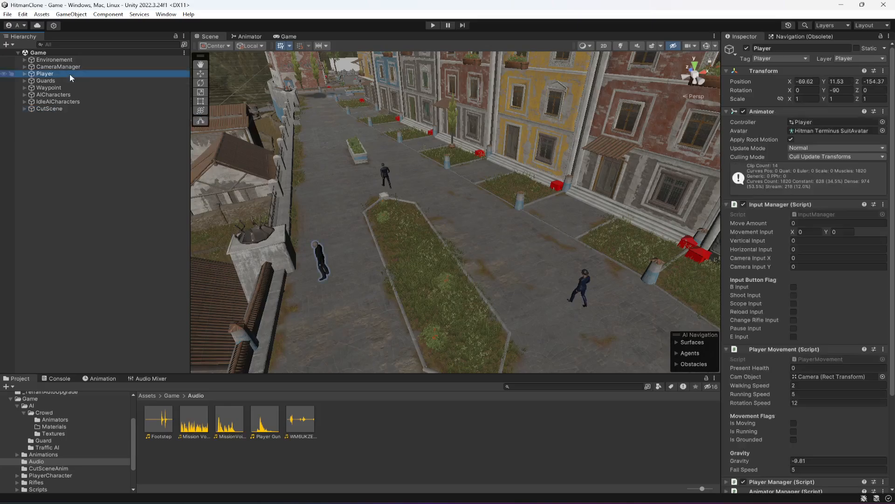
scroll(788, 387, "down", 5)
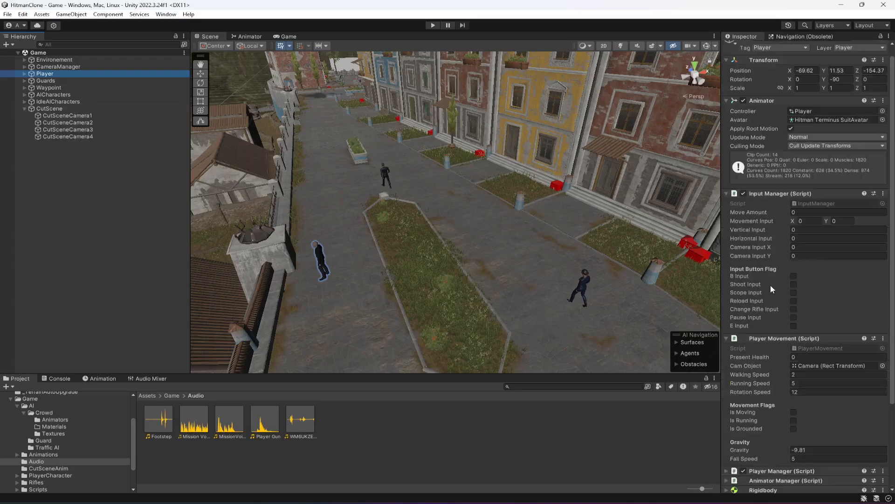
scroll(786, 341, "down", 5)
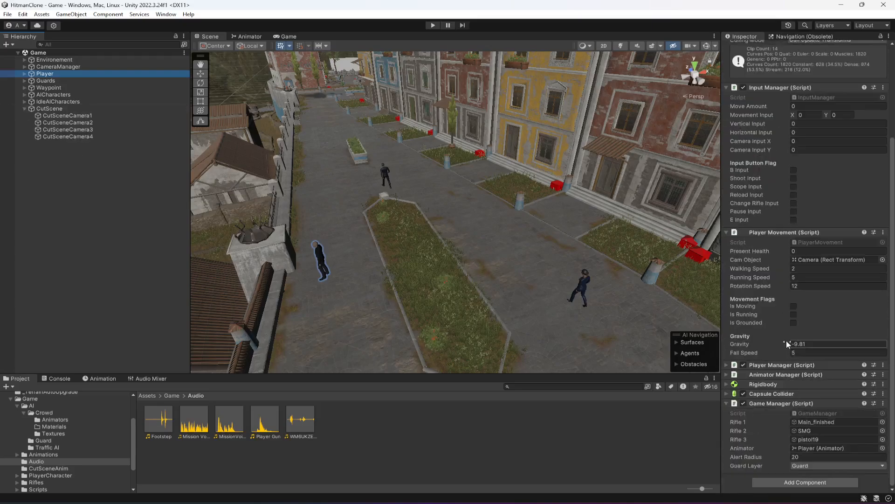
left_click(800, 482)
type("aud")
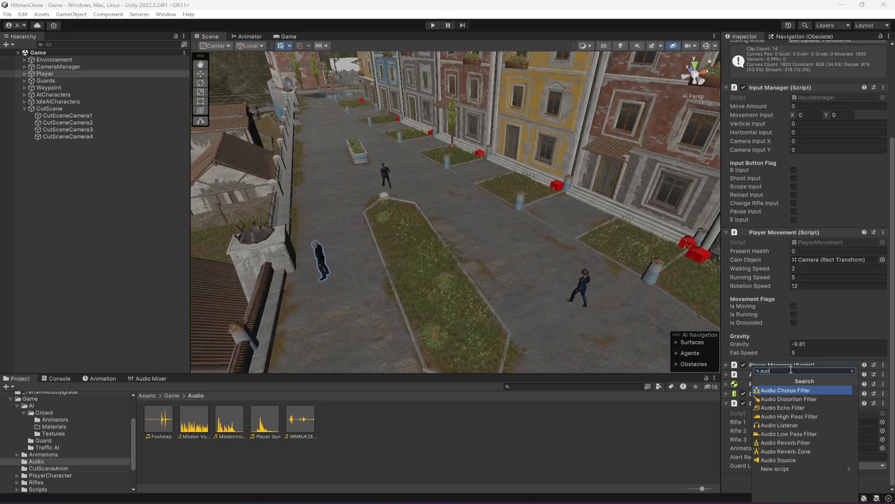
key("Down")
key("Down")
key("Down")
key("Down")
key("Down")
key("Down")
key("Down")
key("Down")
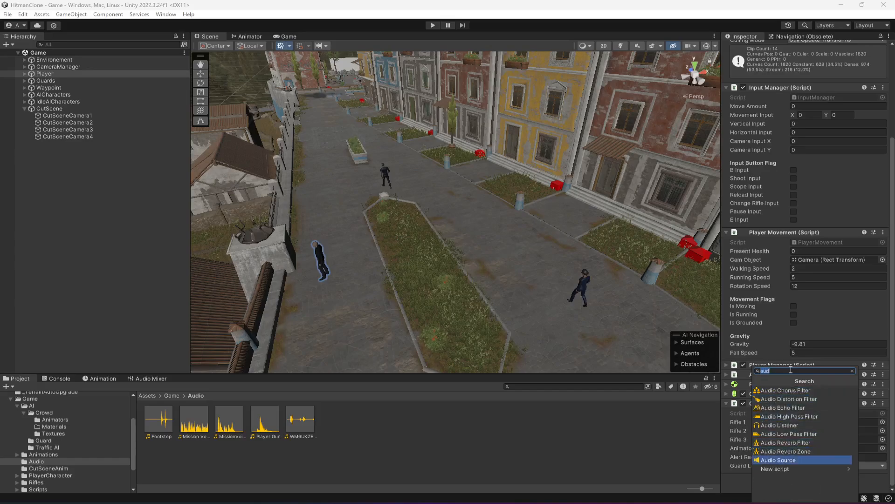
key("Return")
Set the Player Audio Source's Spatial Blend to 1, turn off Play On Awake, and save the scene
scroll(790, 388, "down", 5)
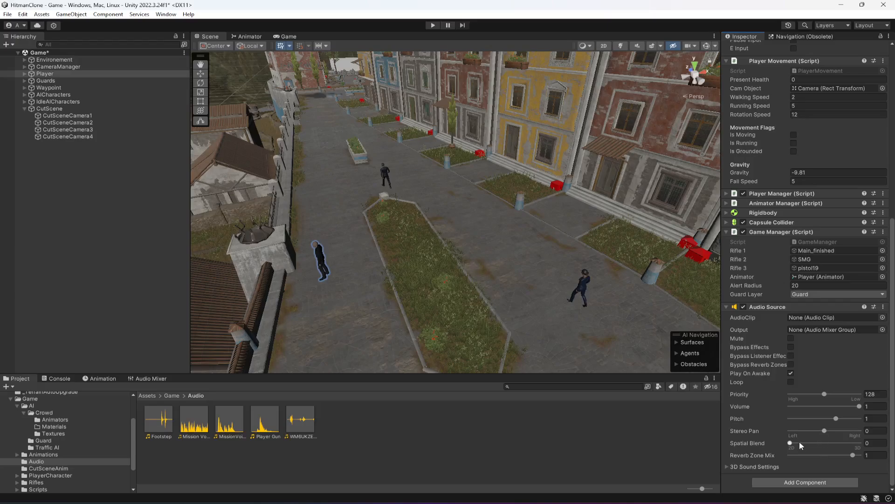
left_click(874, 443)
type("1")
left_click(790, 373)
key("ctrl+s")
On CutScene's Cutscene Controller, assign Player as the Audio Source and Mission Voice as the Start Sound, and save the scene
left_click(62, 109)
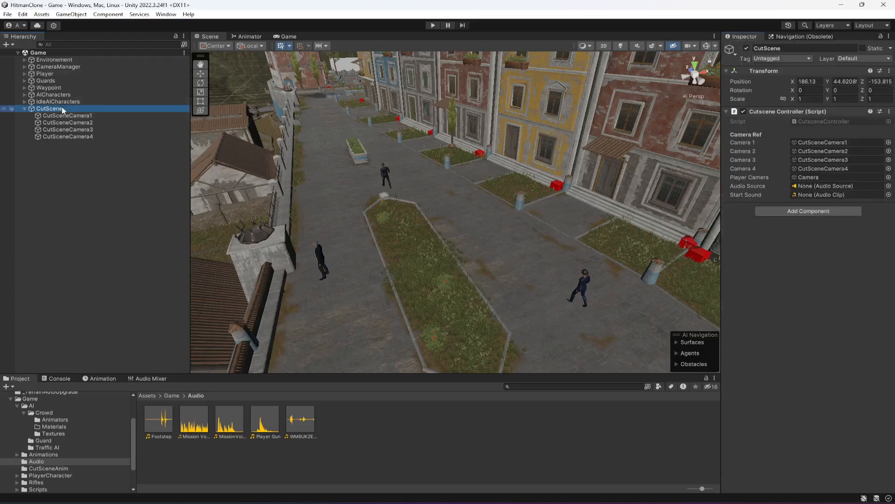
left_click_drag(54, 74, 835, 185)
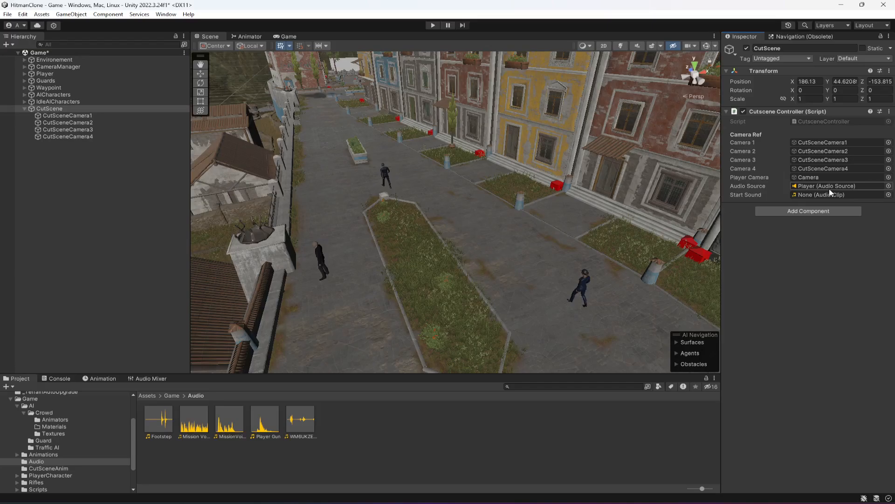
left_click_drag(198, 427, 820, 193)
key("ctrl+s")
Play-test the scene to listen for the start sound, stop it, and check the console
left_click(432, 26)
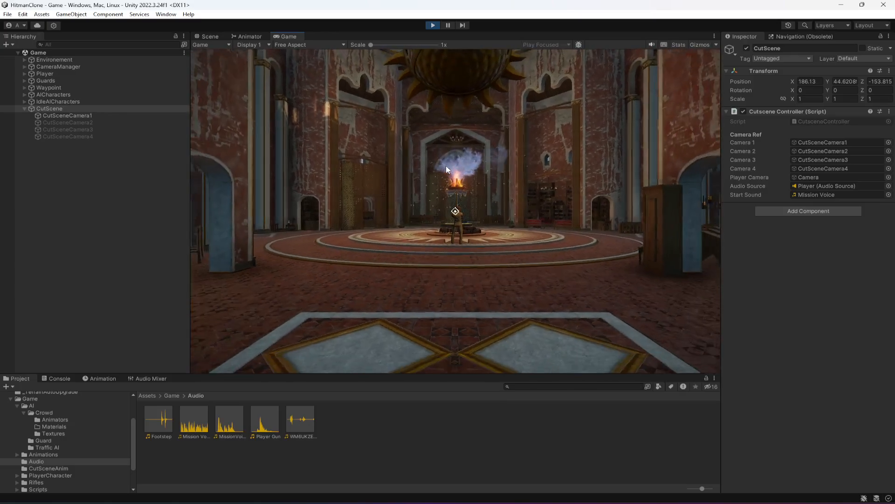
key("ctrl+p")
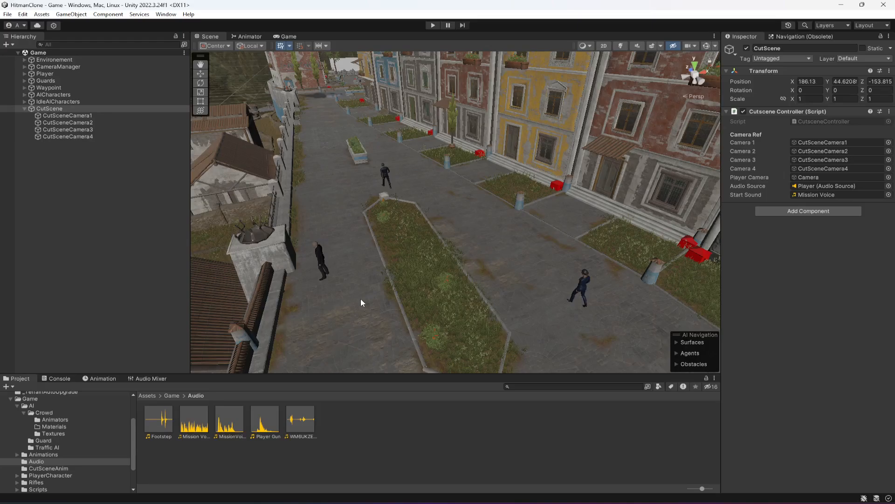
left_click(55, 379)
left_click(17, 378)
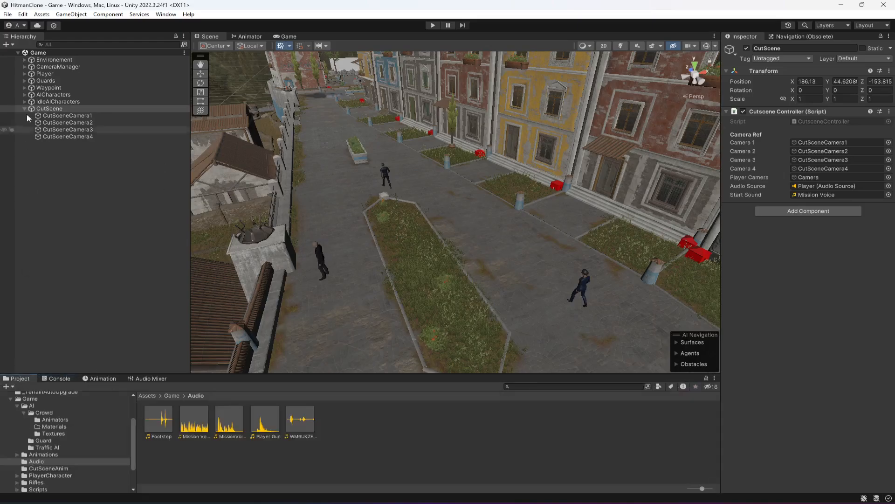
Review the Audio Source settings on the Player object
left_click(44, 74)
scroll(816, 393, "down", 10)
scroll(833, 394, "down", 5)
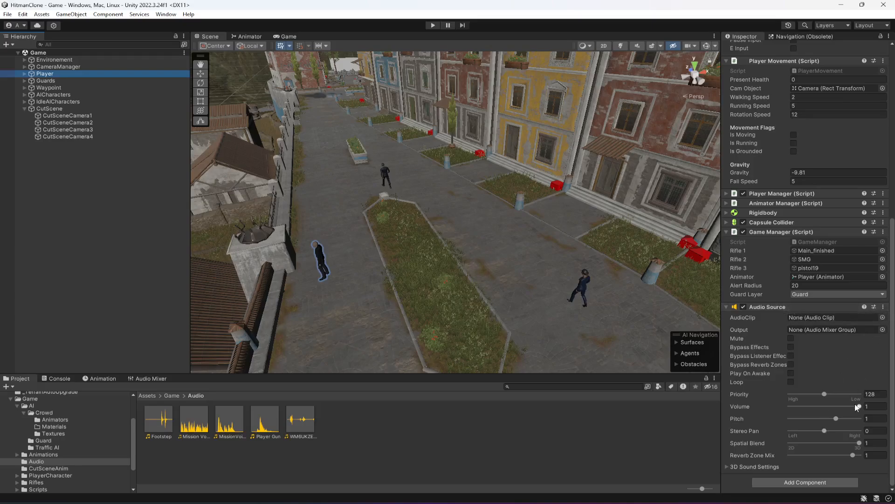
Add an Audio Source component to the Environement object
left_click(69, 60)
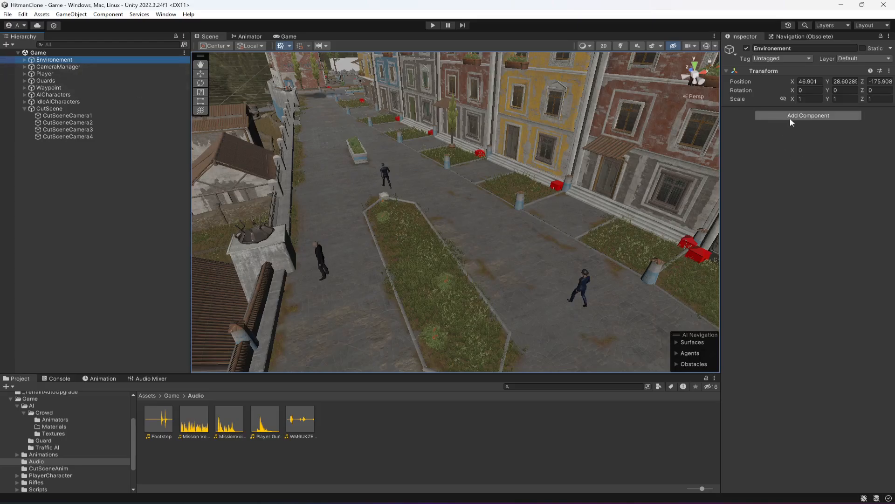
left_click(793, 117)
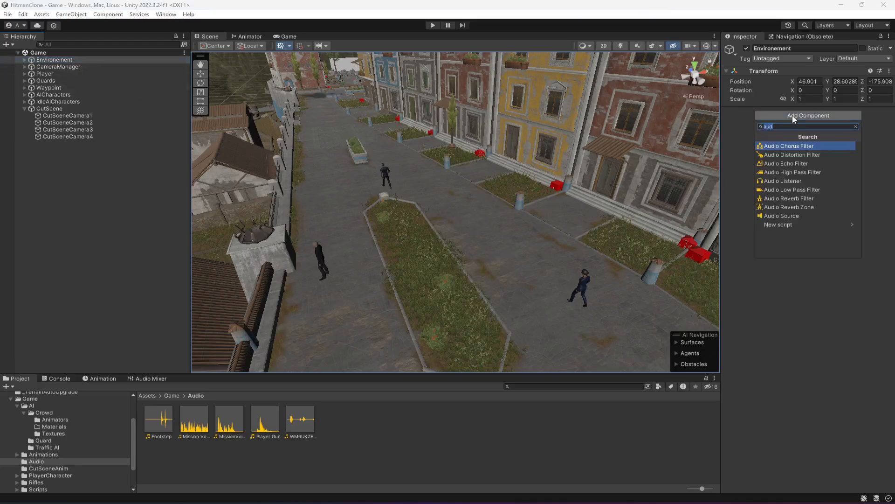
type("aud")
key("Down")
key("Down")
key("Down")
key("Down")
key("Down")
key("Down")
key("Down")
key("Down")
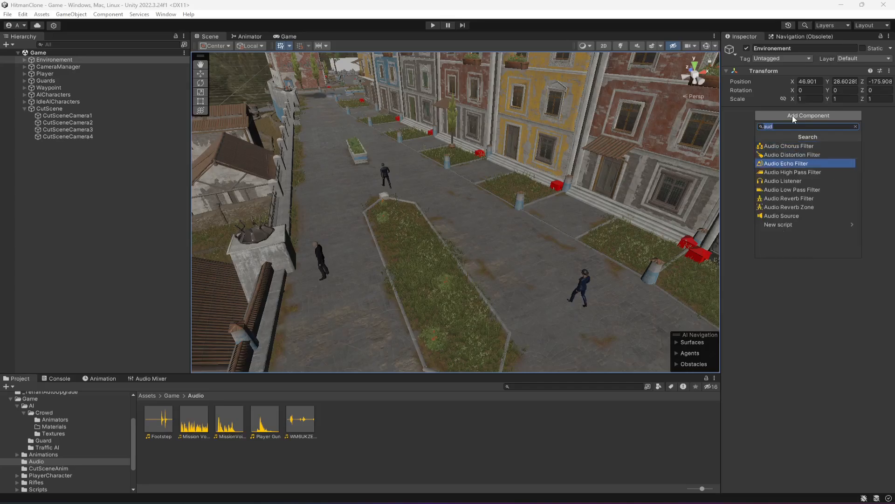
key("Return")
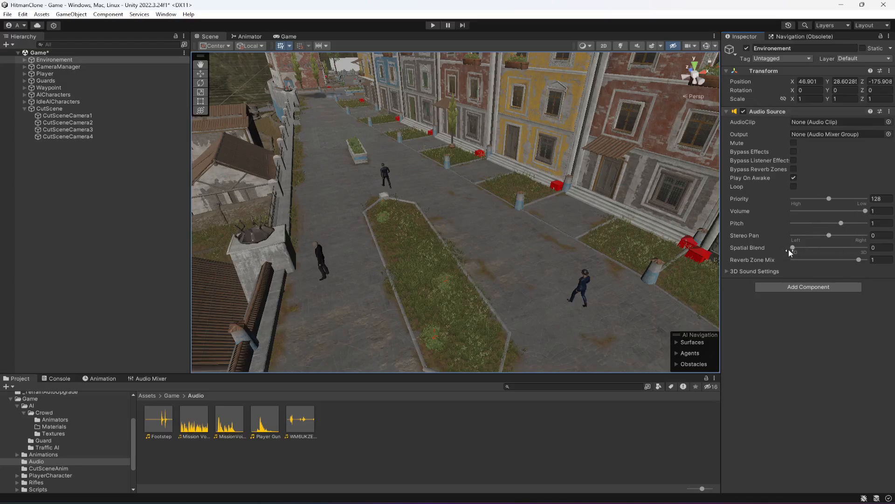
Assign Environement as the Audio Source of CutScene's Cutscene Controller, and play-test the cutscene through to gameplay
left_click(70, 108)
left_click(65, 60)
left_click_drag(65, 60, 841, 185)
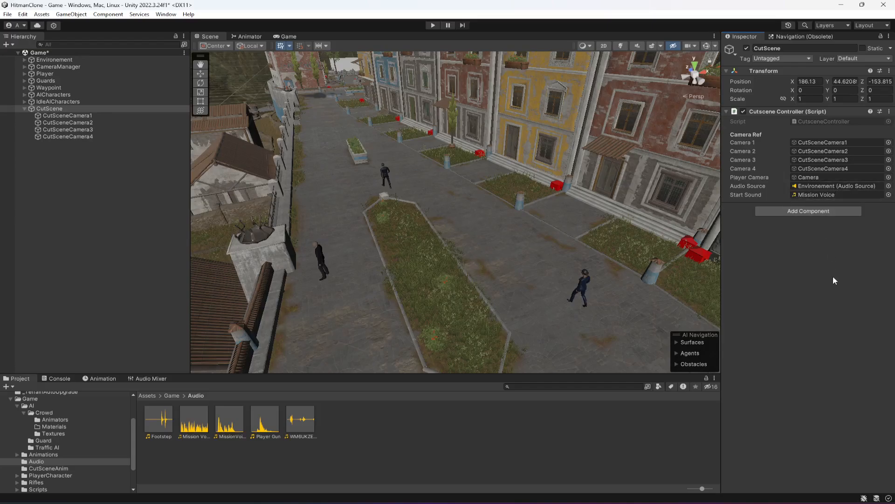
left_click(433, 25)
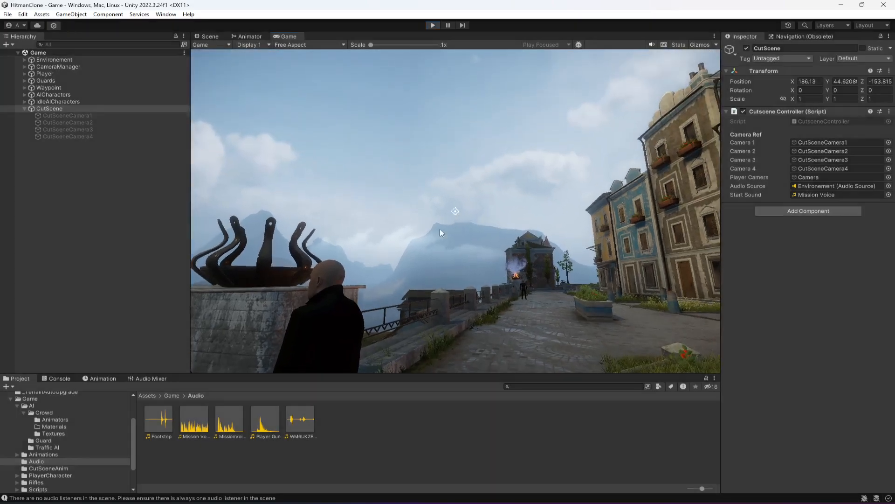
key("ctrl+p")
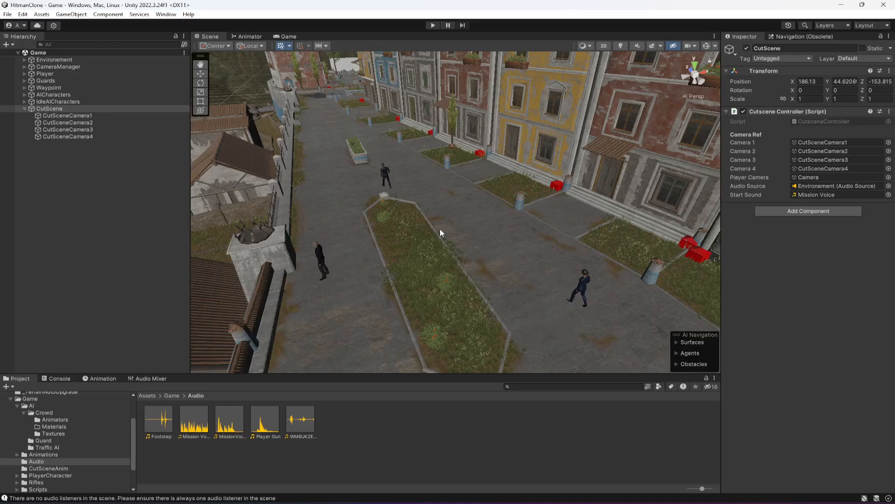
Clear the console messages and return to the project's Audio assets
left_click(58, 379)
left_click(10, 386)
left_click(17, 378)
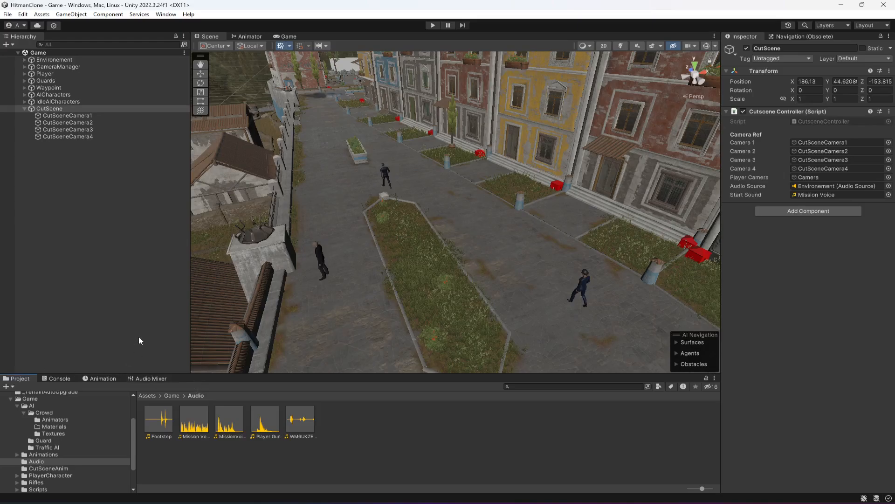
Lengthen CutSceneCamera1's animation by moving its final position keyframe to about 15:00 on the timeline
left_click(72, 109)
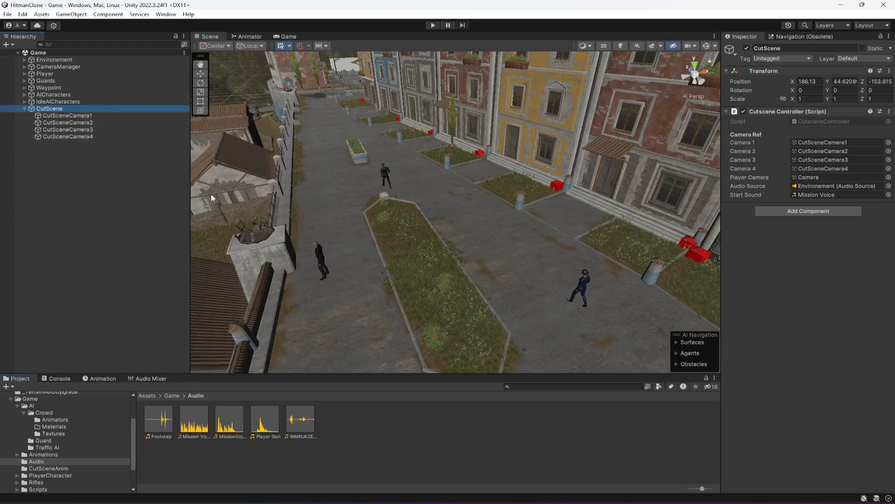
left_click(84, 116)
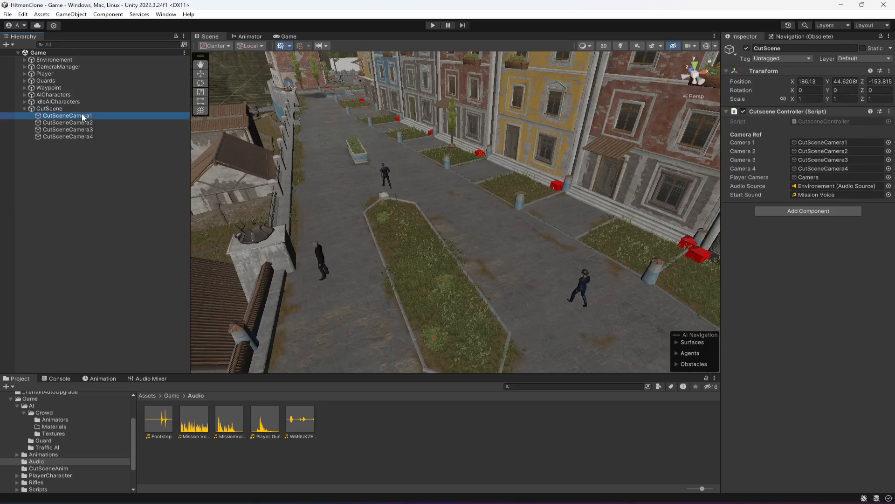
left_click(100, 379)
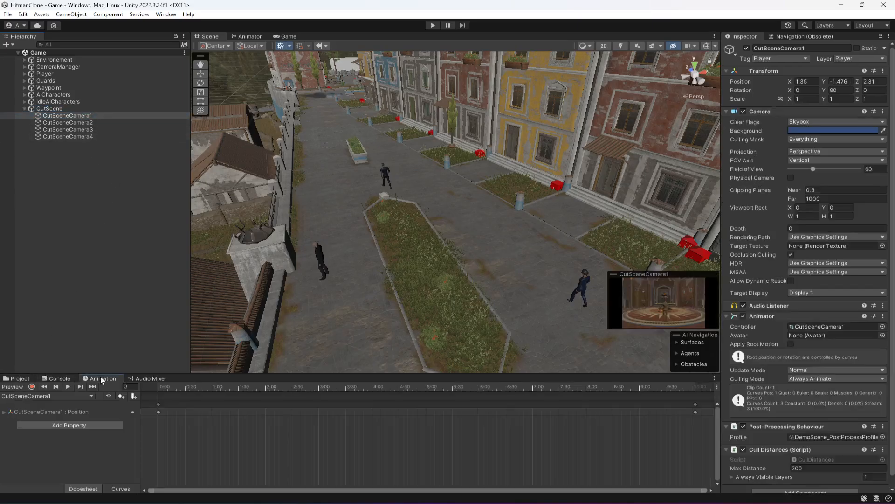
double_click(55, 117)
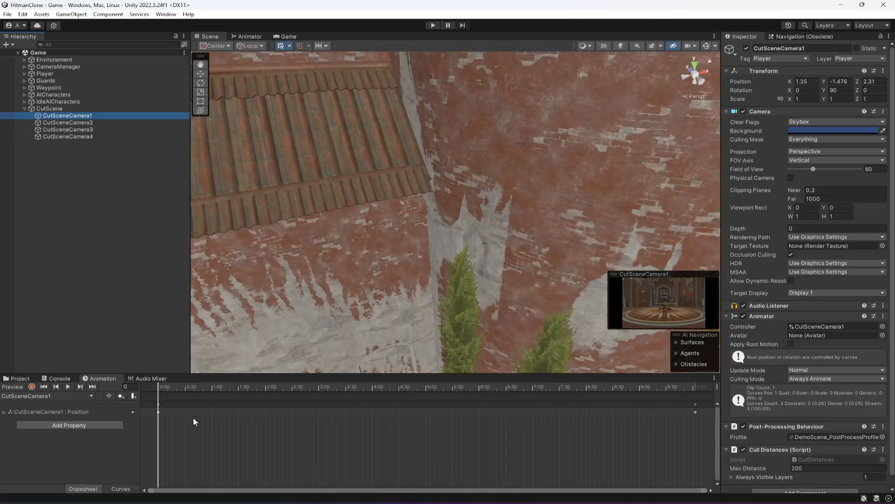
left_click_drag(158, 386, 639, 400)
scroll(609, 460, "down", 8)
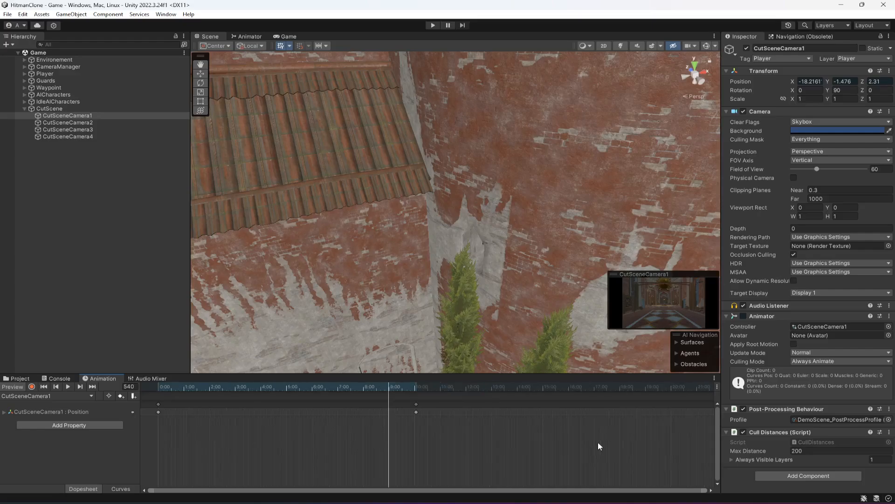
scroll(592, 441, "down", 2)
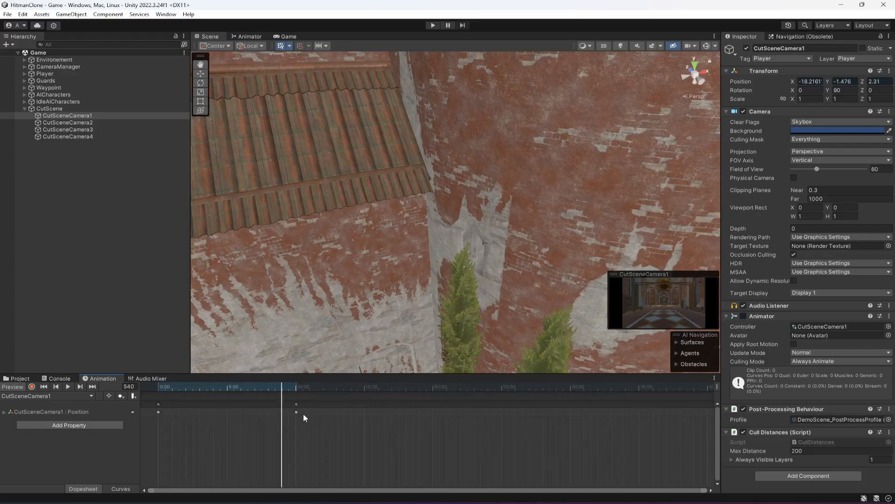
left_click_drag(297, 404, 366, 404)
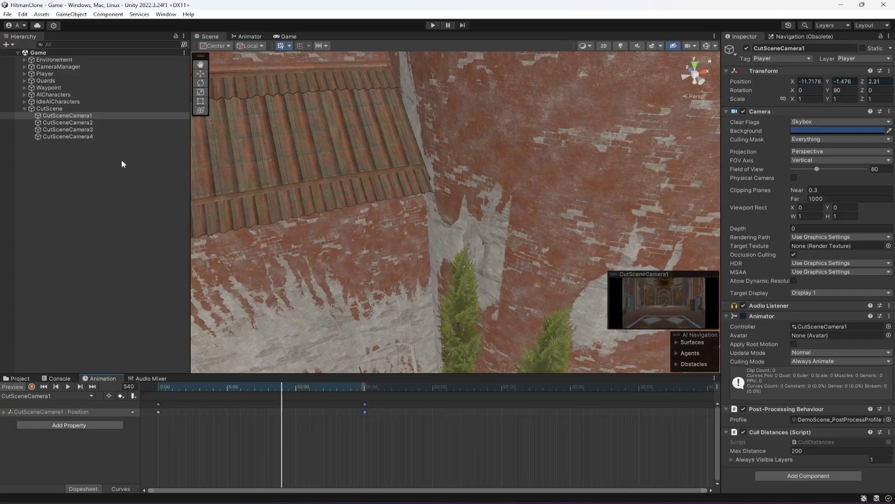
Lengthen CutSceneCamera3's animation by moving its final position keyframe to about 15:00 on the timeline
left_click(91, 122)
left_click(92, 129)
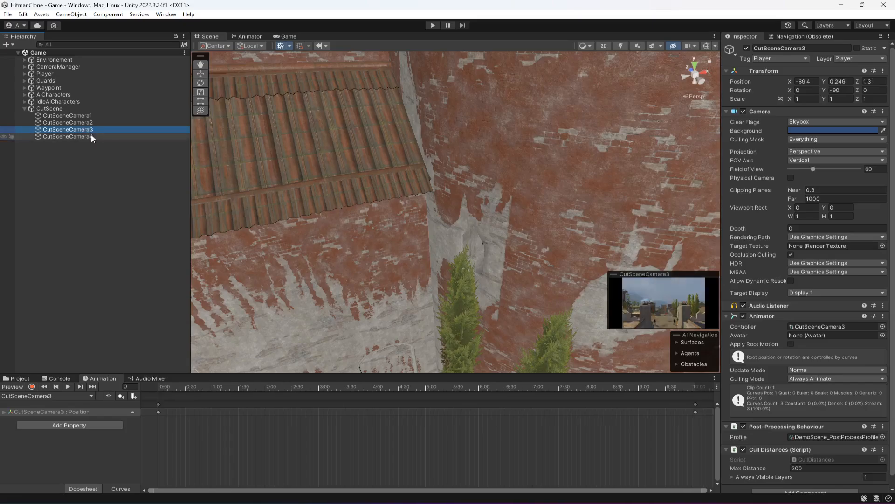
left_click(91, 135)
left_click(88, 130)
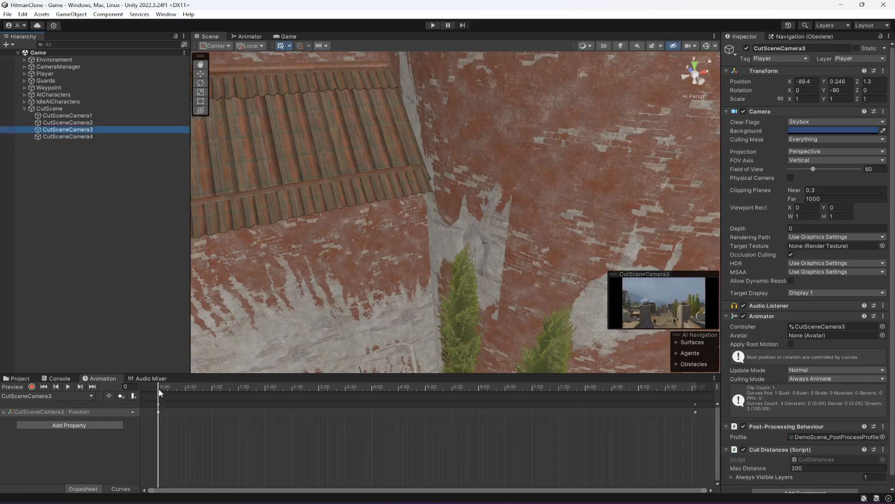
left_click_drag(159, 392, 600, 418)
scroll(588, 426, "down", 10)
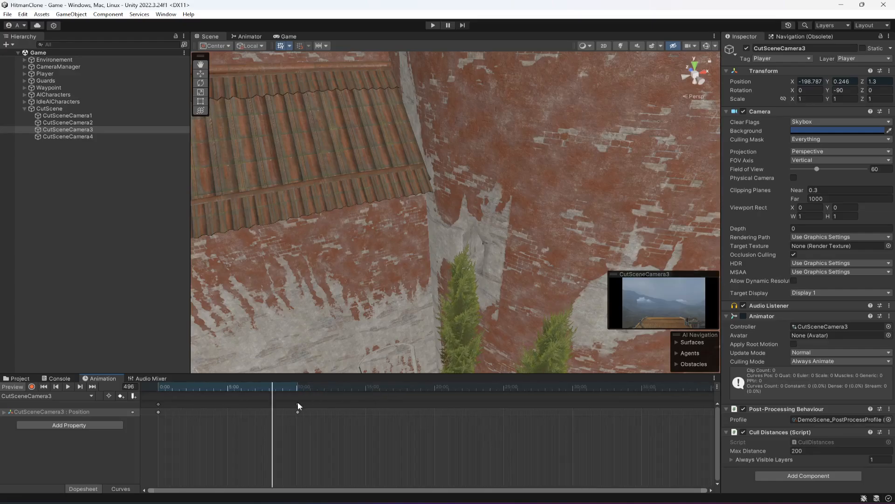
left_click_drag(297, 403, 366, 404)
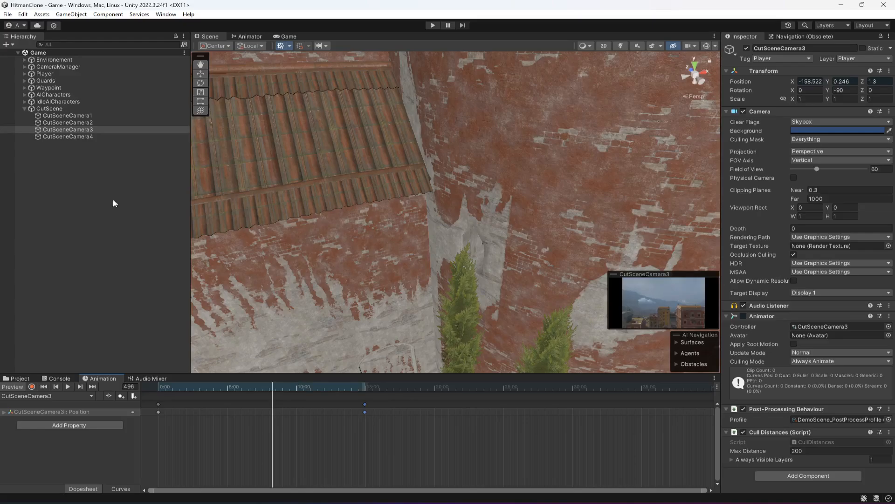
Move the final position keyframe of CutSceneCamera4's animation to about 7:00 on the timeline
left_click(75, 136)
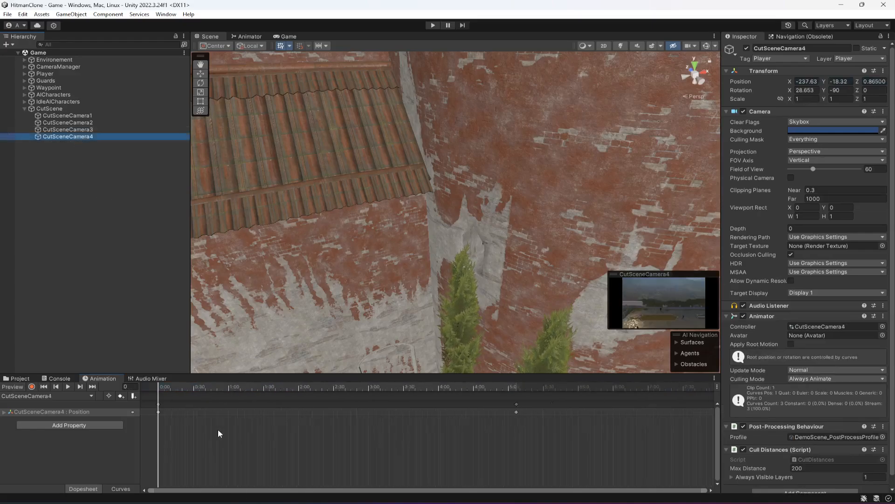
scroll(218, 429, "down", 10)
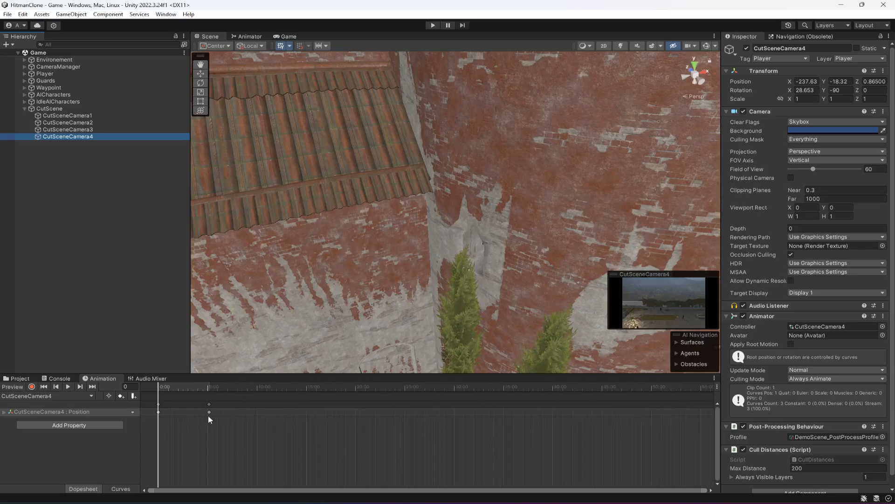
left_click_drag(209, 405, 215, 405)
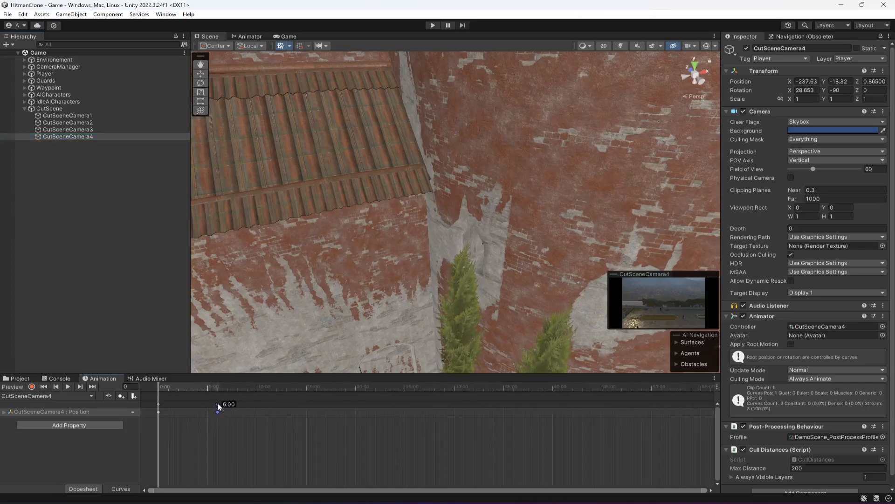
scroll(219, 406, "up", 5)
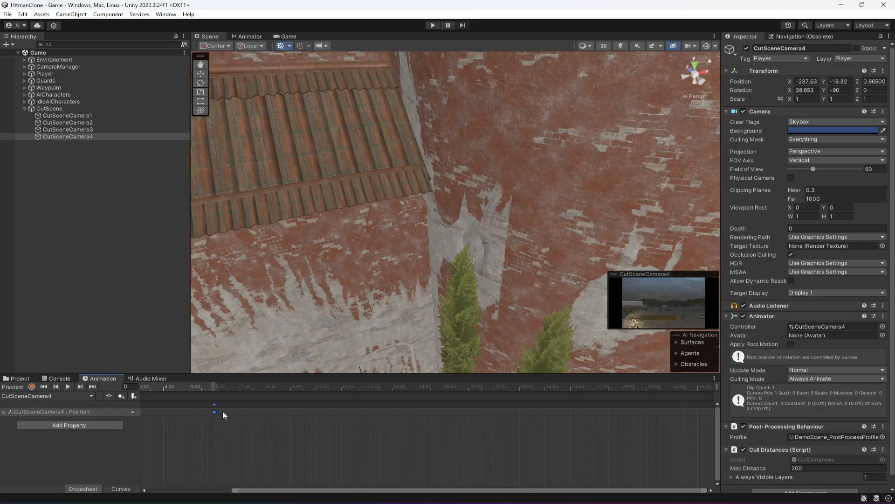
left_click_drag(216, 405, 242, 405)
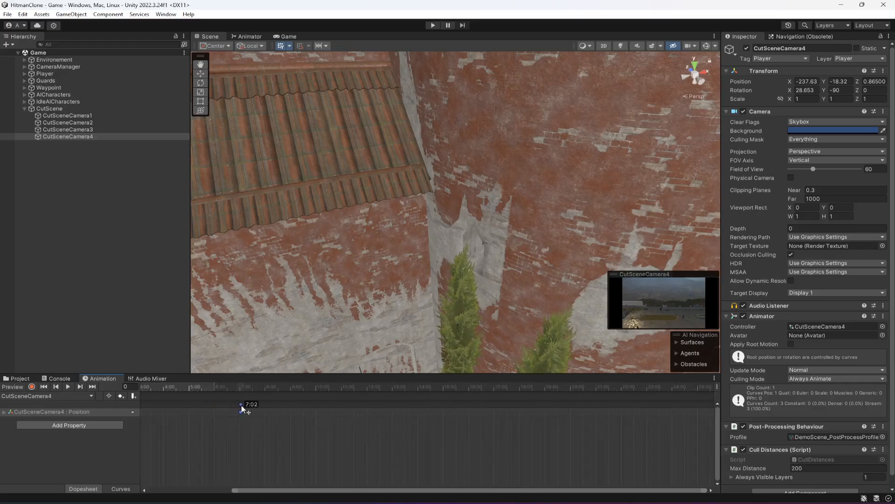
Play-test the cutscene through to gameplay to judge the camera timing, and stop it
left_click(434, 26)
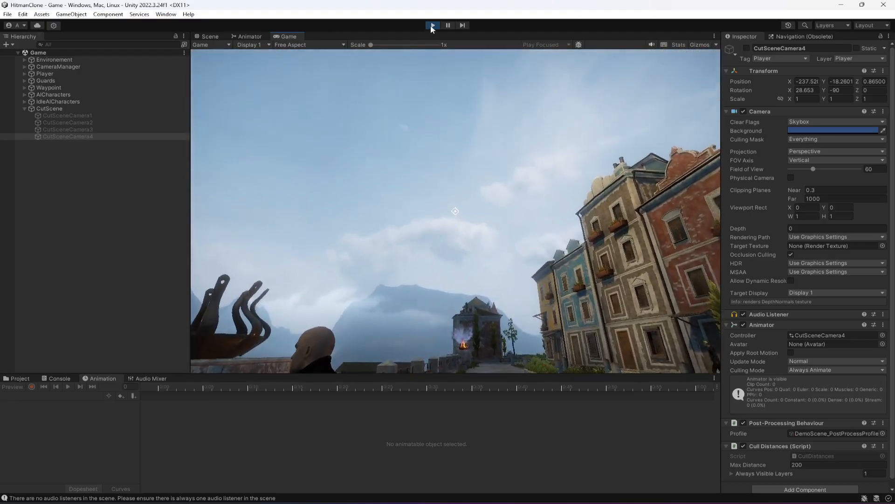
left_click(433, 26)
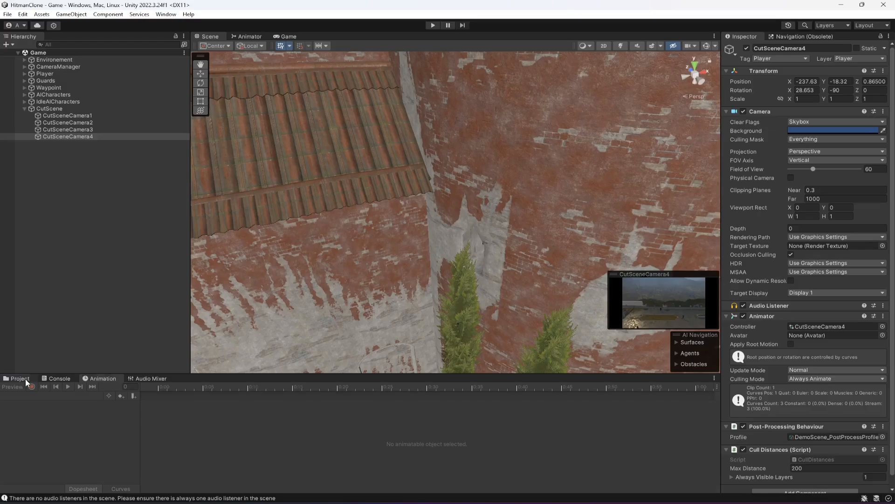
left_click(25, 378)
Extend CutSceneCamera4's animation by moving its final position keyframe to about 10:00
left_click(89, 137)
left_click(99, 379)
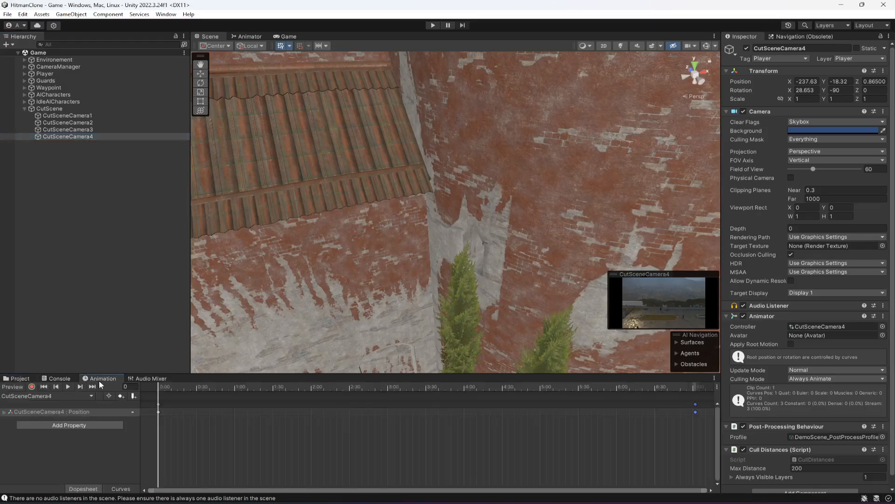
scroll(587, 422, "down", 3)
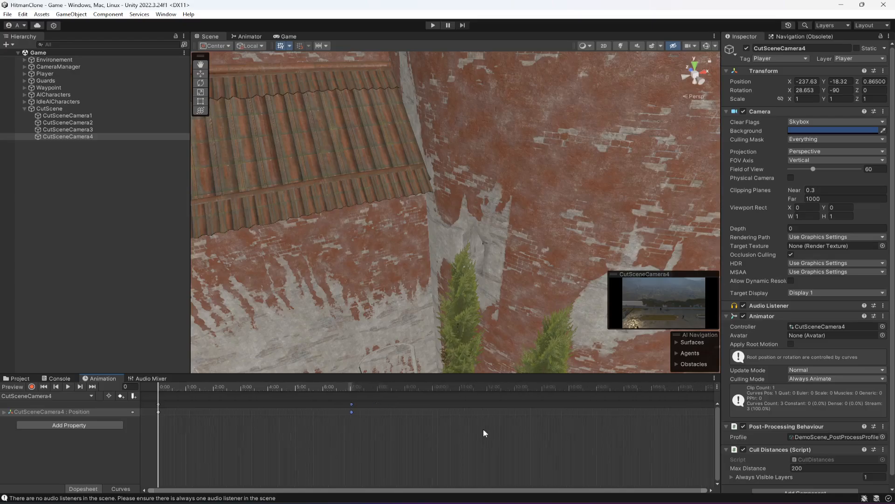
left_click_drag(346, 404, 424, 409)
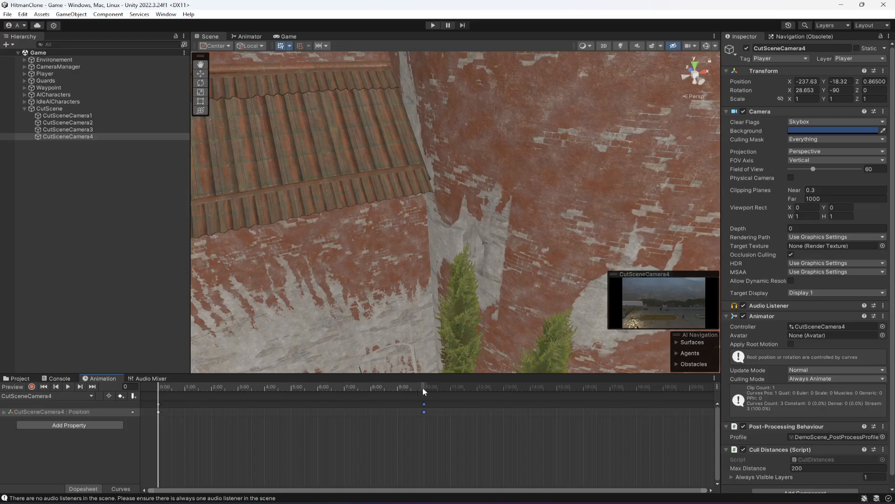
Move the final position keyframe of CutSceneCamera2's animation to about 12:00 and play-test the cutscene
left_click(100, 130)
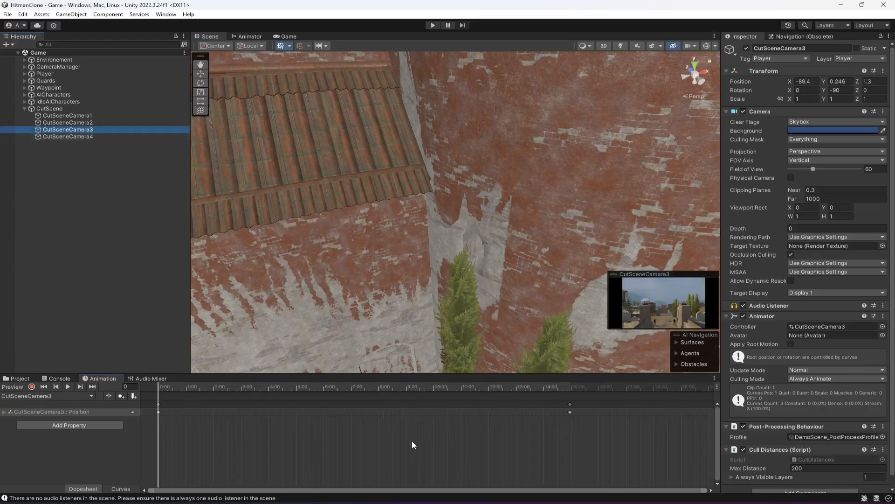
left_click(96, 122)
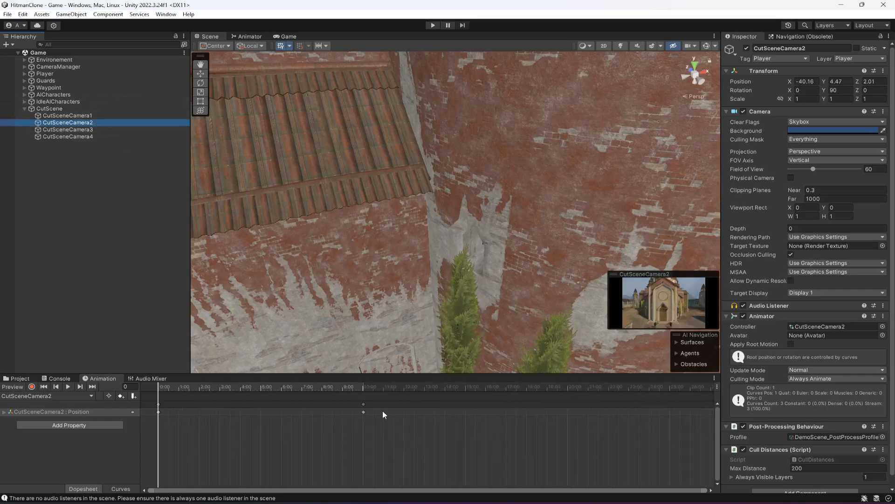
left_click_drag(364, 406, 405, 404)
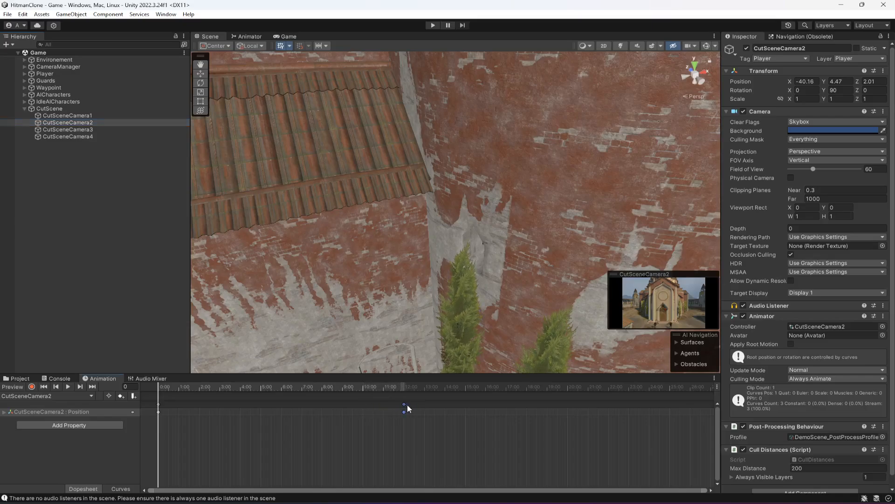
left_click(433, 25)
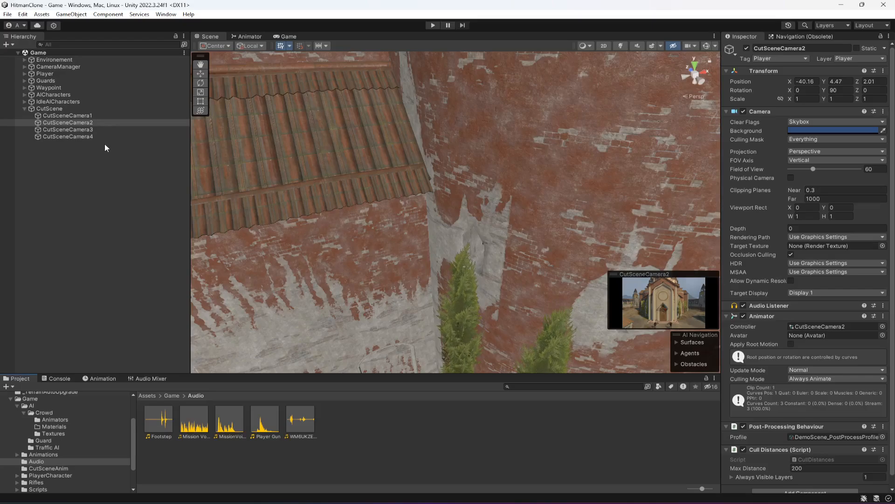
Collapse CutScene and inspect the components of the Boss object under Guards
left_click(24, 108)
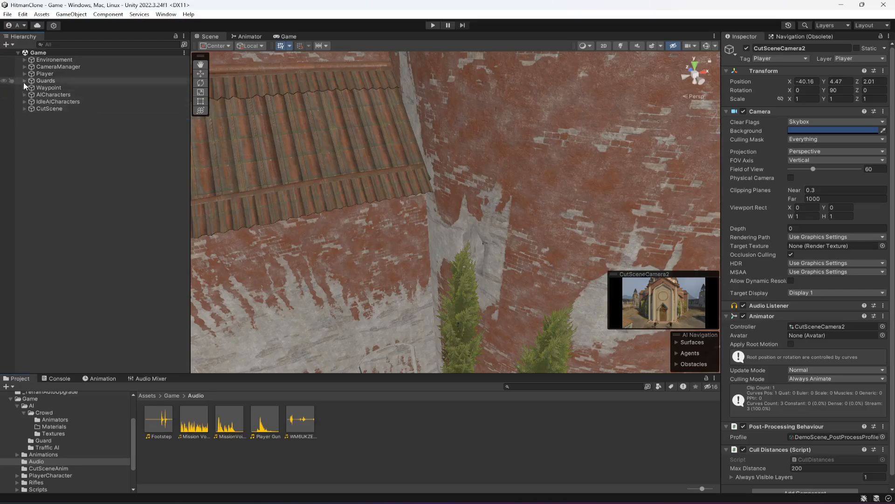
left_click(24, 81)
left_click(61, 136)
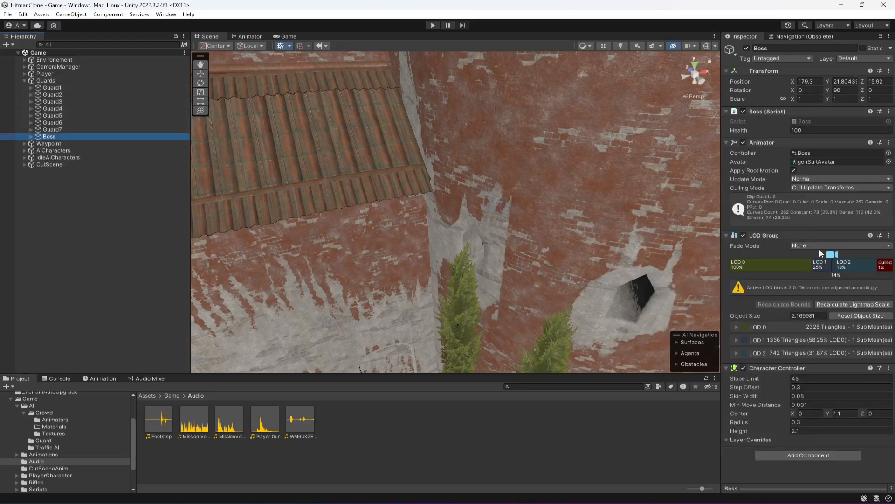
Switch to Visual Studio Code and review Boss.cs, from the ending voice sound comment in characterDie up to the field declarations
key("alt+Tab")
scroll(312, 359, "down", 5)
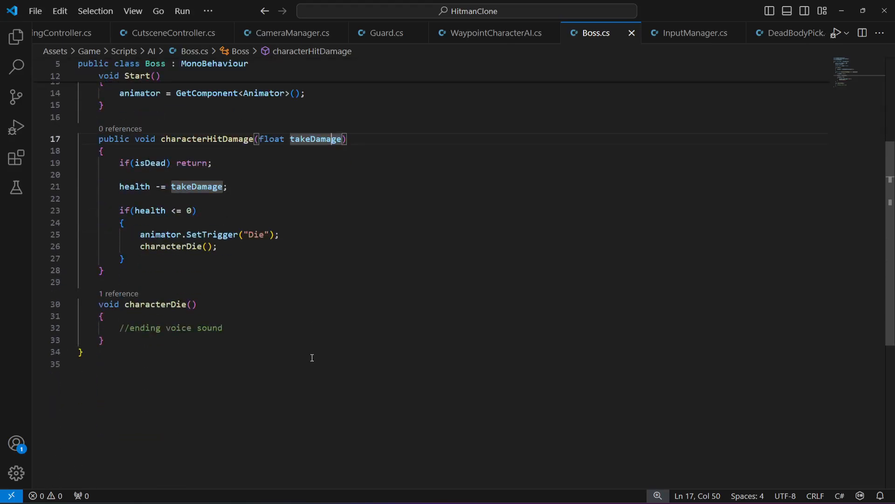
scroll(312, 357, "up", 2)
left_click_drag(120, 416, 225, 416)
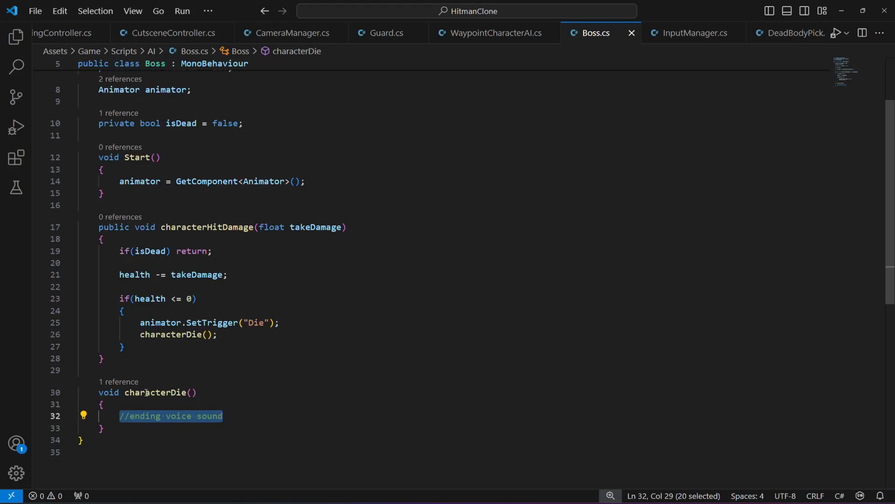
scroll(182, 395, "up", 2)
left_click(249, 238)
key("Left")
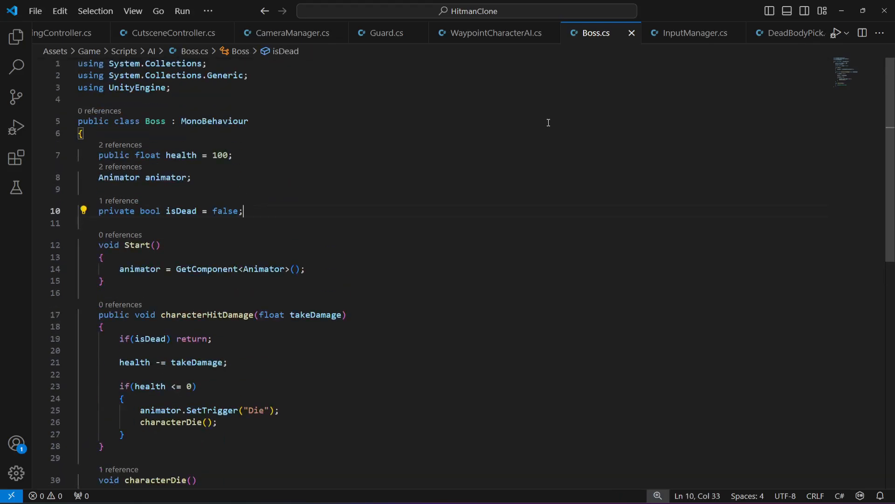
Copy the audioSource and startSound declarations from CutsceneController.cs into Boss.cs below isDead, renaming the clip field to endSound
left_click(175, 33)
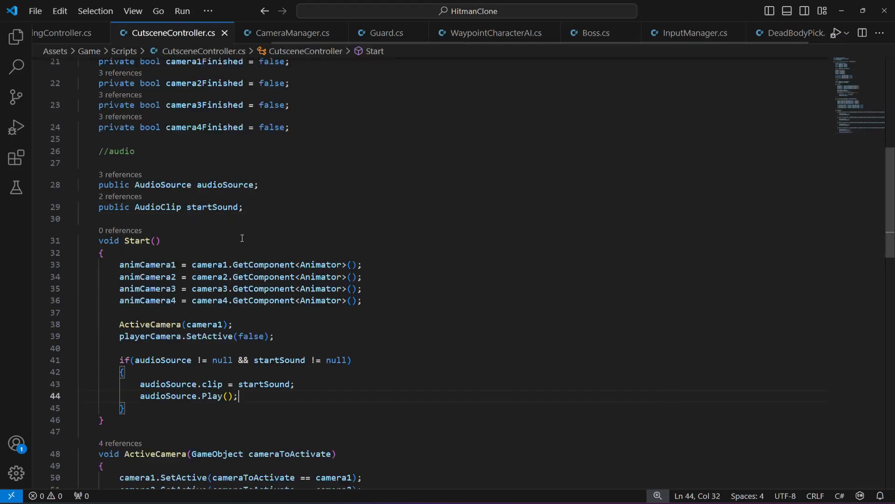
scroll(266, 288, "up", 2)
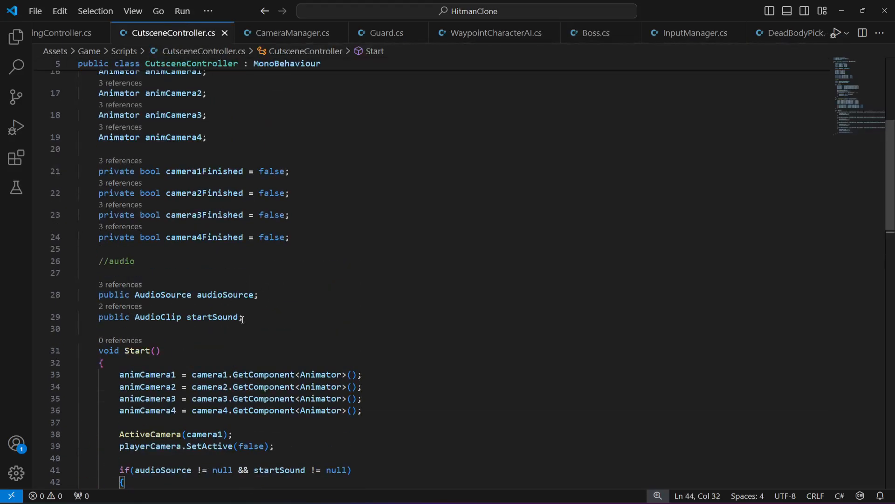
left_click_drag(242, 319, 99, 293)
key("ctrl+c")
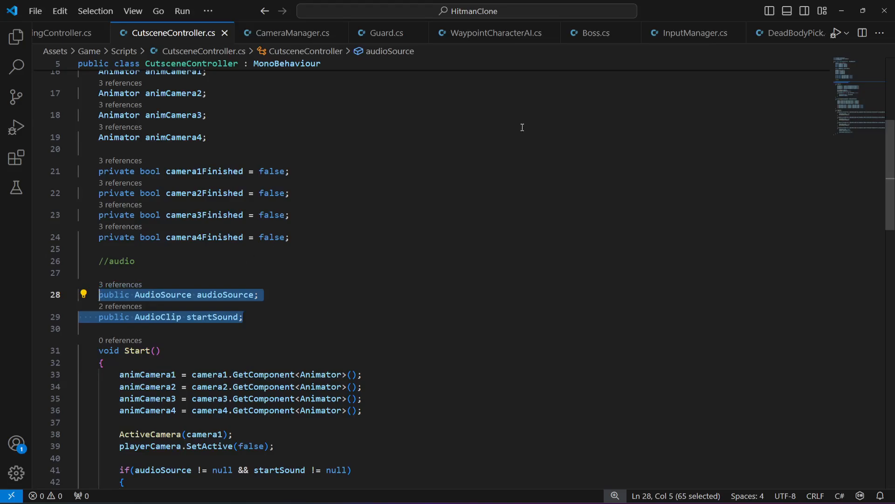
left_click(595, 33)
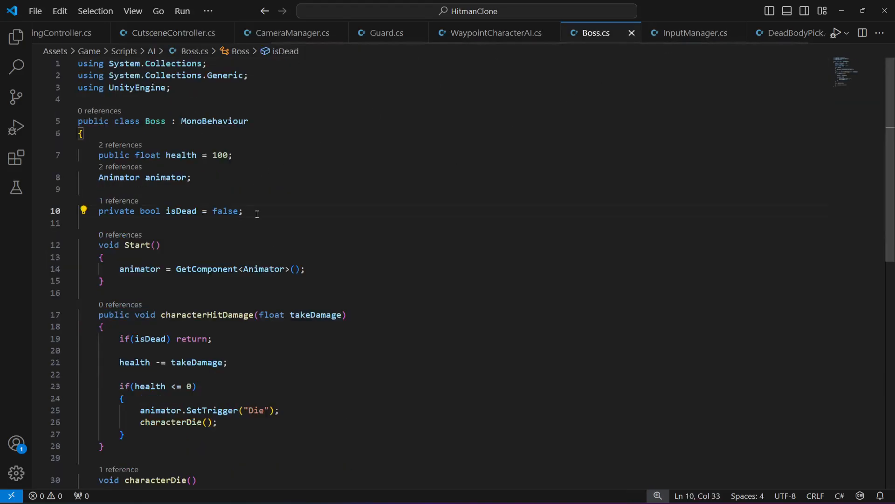
key("Return")
key("Return")
key("ctrl+v")
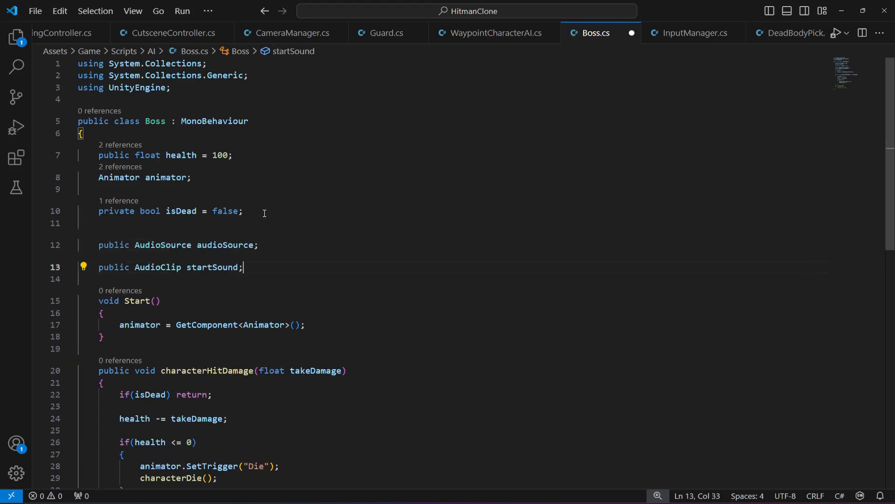
left_click_drag(187, 267, 214, 268)
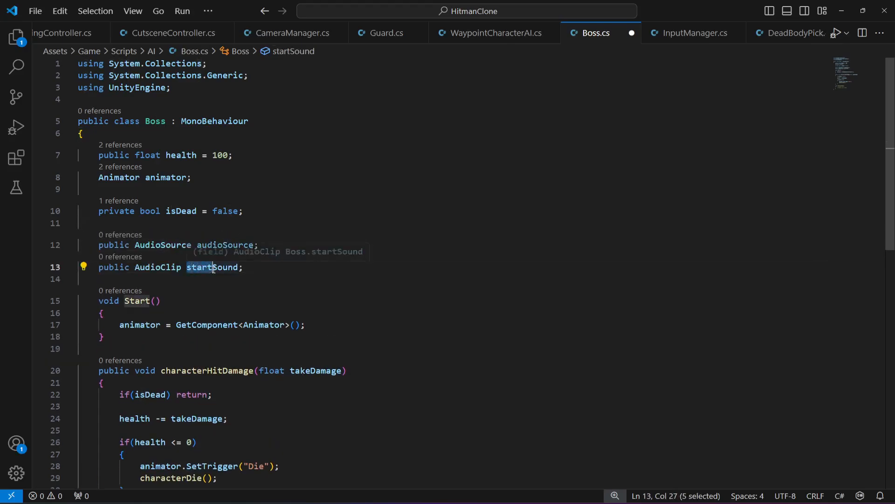
type("end")
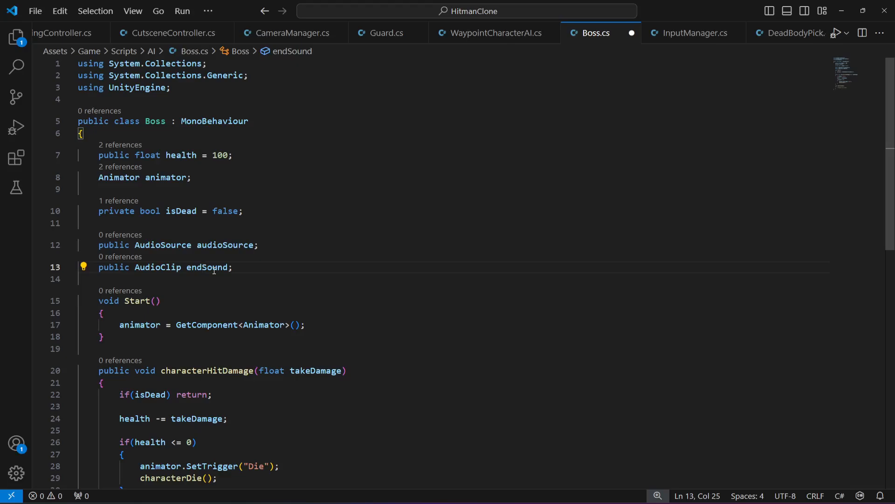
Copy the audio null-check and playback block from CutsceneController's Start method into Boss.cs's characterDie, below the ending voice sound comment
left_click(173, 32)
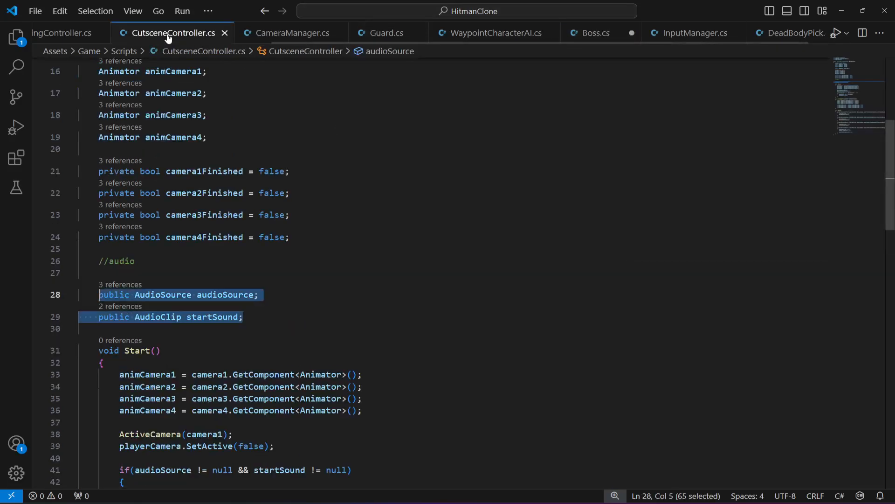
double_click(209, 318)
scroll(208, 323, "down", 5)
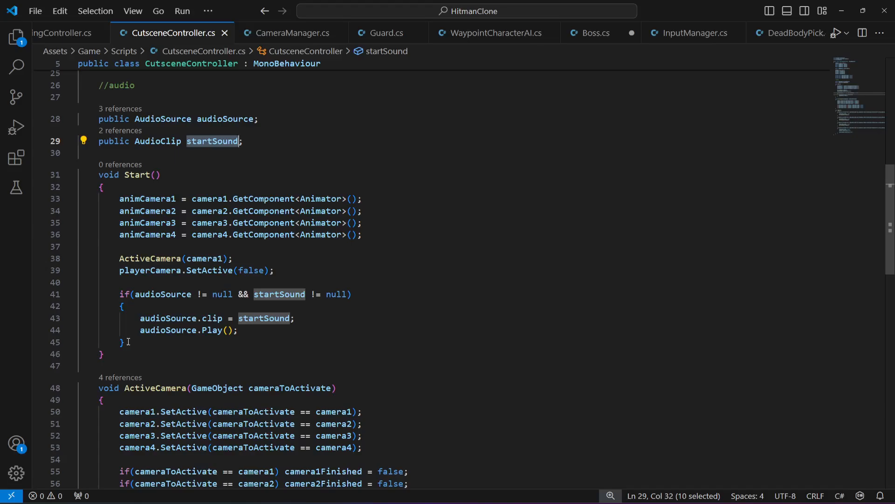
left_click_drag(128, 342, 118, 295)
key("ctrl+c")
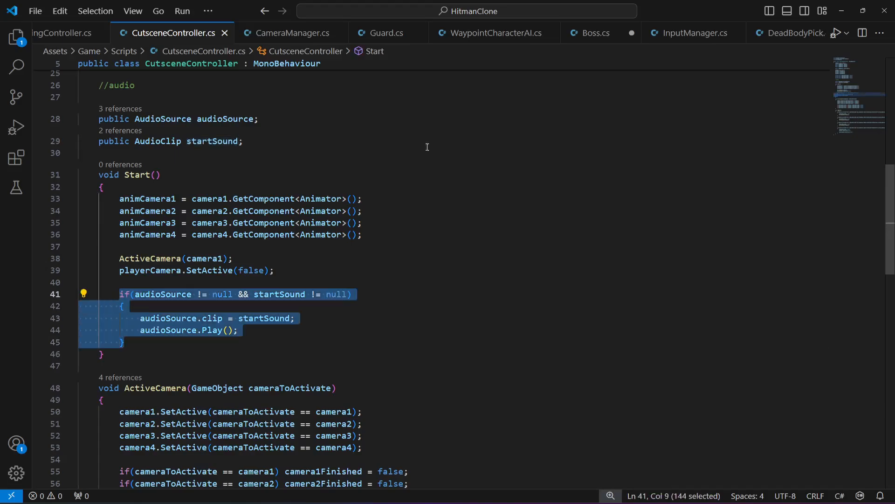
left_click(593, 32)
scroll(230, 340, "down", 5)
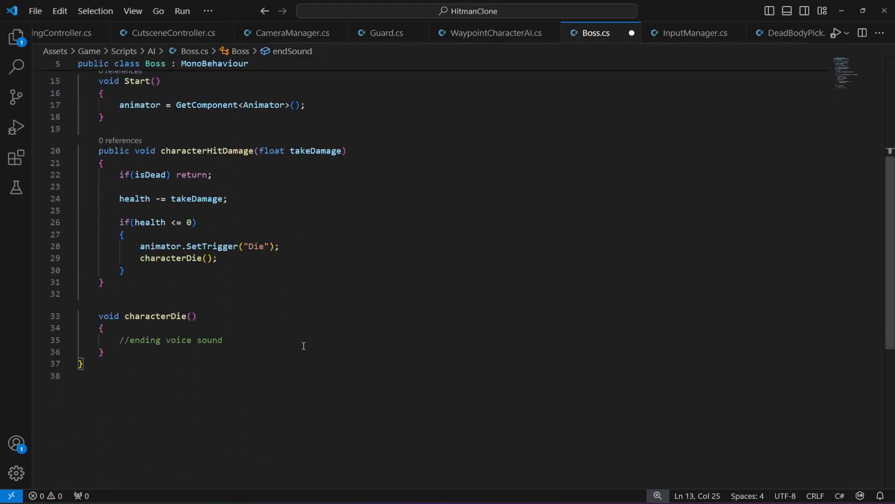
left_click(244, 330)
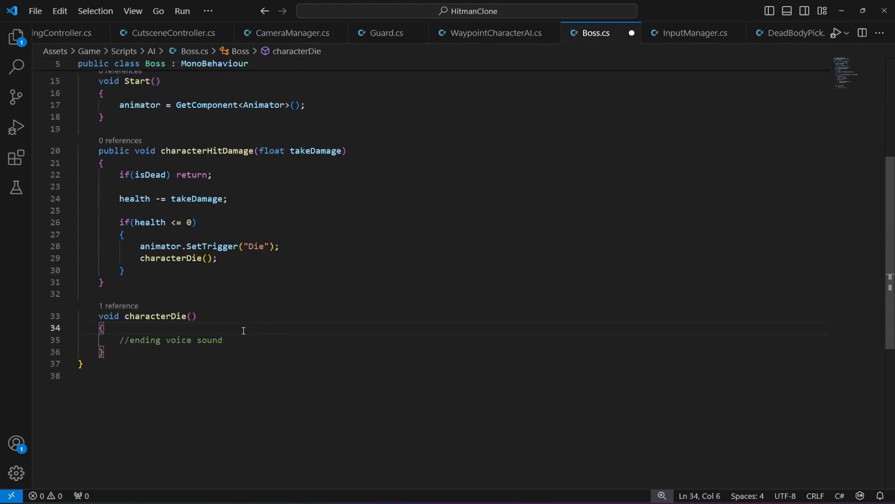
key("Down")
key("End")
key("Return")
key("ctrl+v")
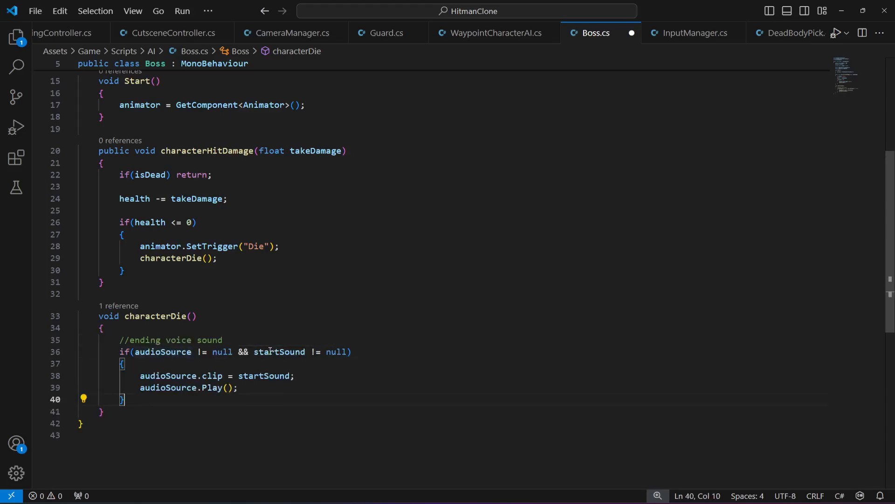
Replace startSound with endSound in the if condition inside characterDie
left_click_drag(280, 352, 260, 352)
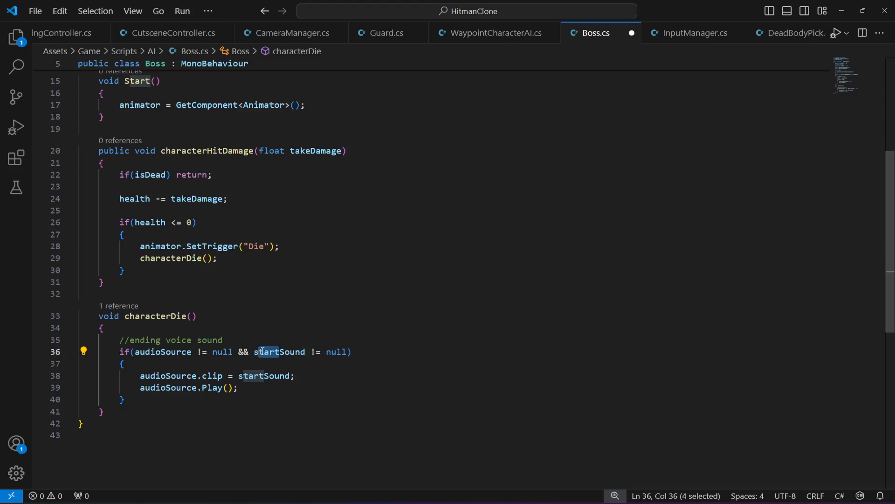
key("BackSpace")
key("BackSpace")
type("end")
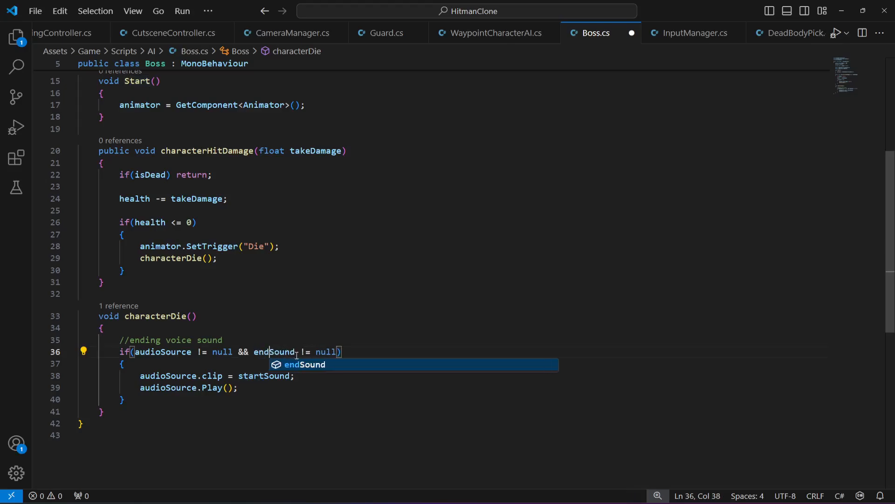
left_click(308, 366)
key("ctrl+shift+Right")
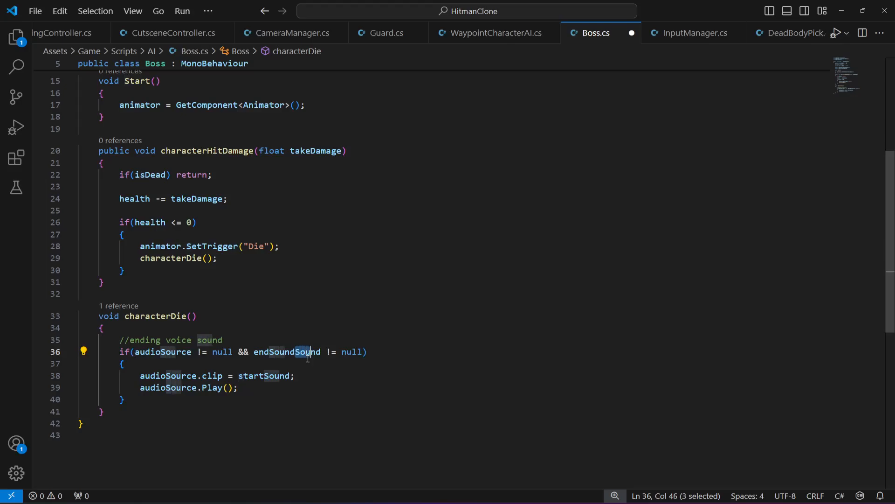
key("BackSpace")
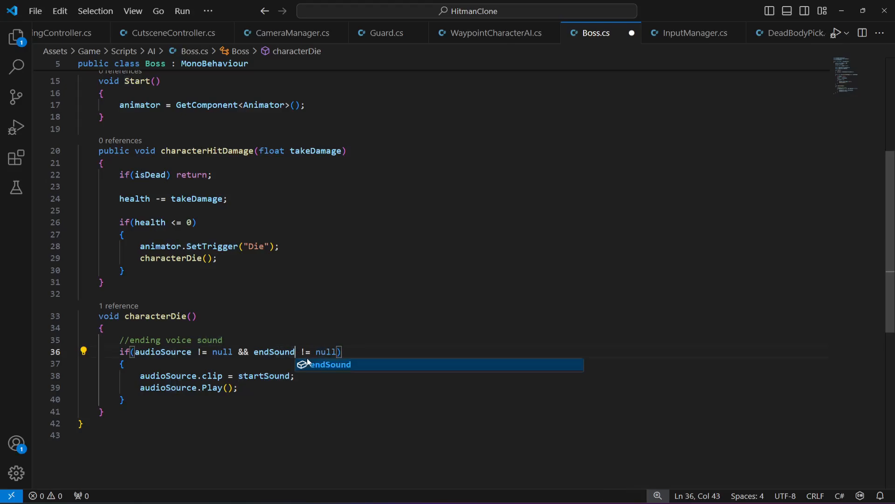
Set audioSource.clip to endSound in characterDie and save Boss.cs
left_click(177, 377)
double_click(252, 376)
type("en")
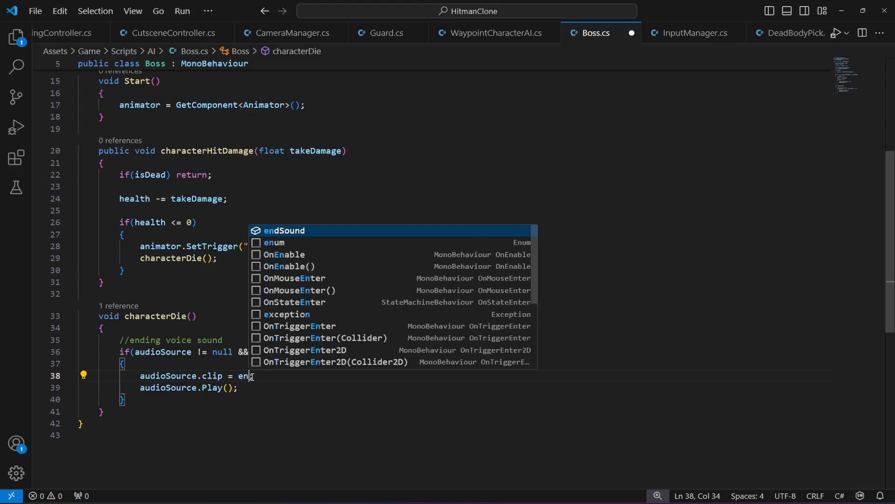
type("d")
key("Tab")
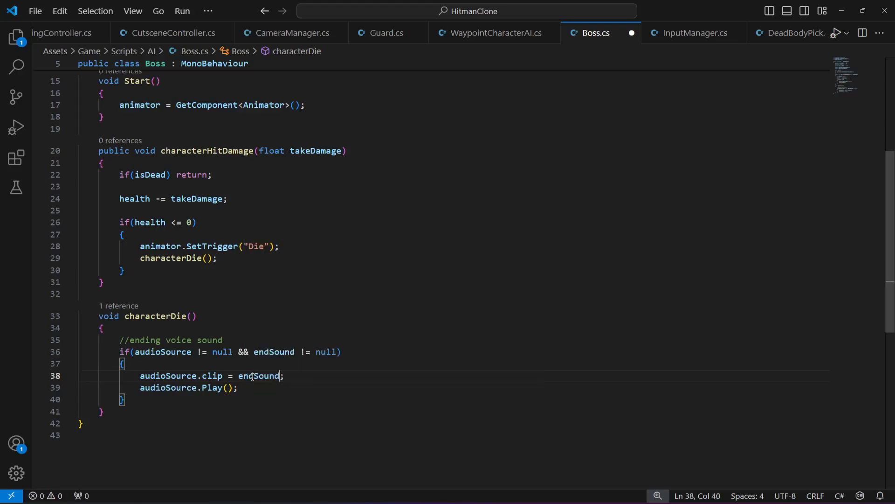
left_click(167, 388)
left_click(270, 385)
key("ctrl+s")
scroll(301, 387, "up", 6)
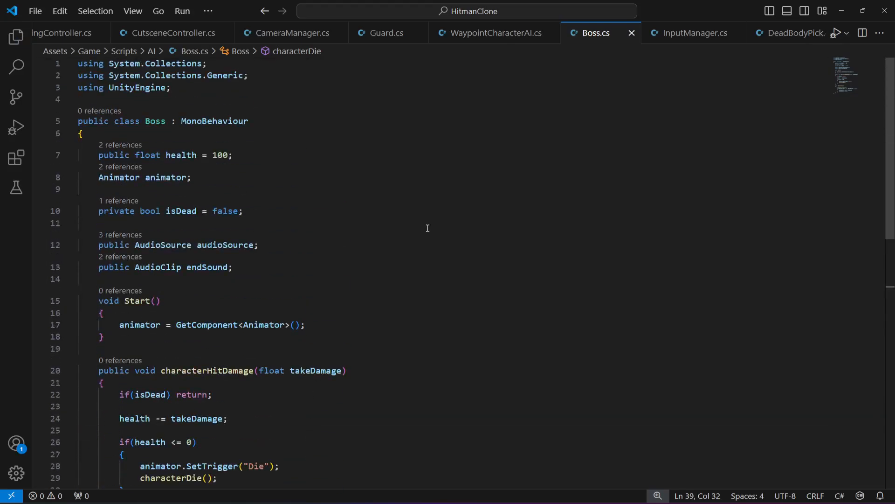
Switch to Unity and assign Player as the Boss script's Audio Source and MissionVoiceEnd from the Audio folder as its End Sound
left_click(471, 278)
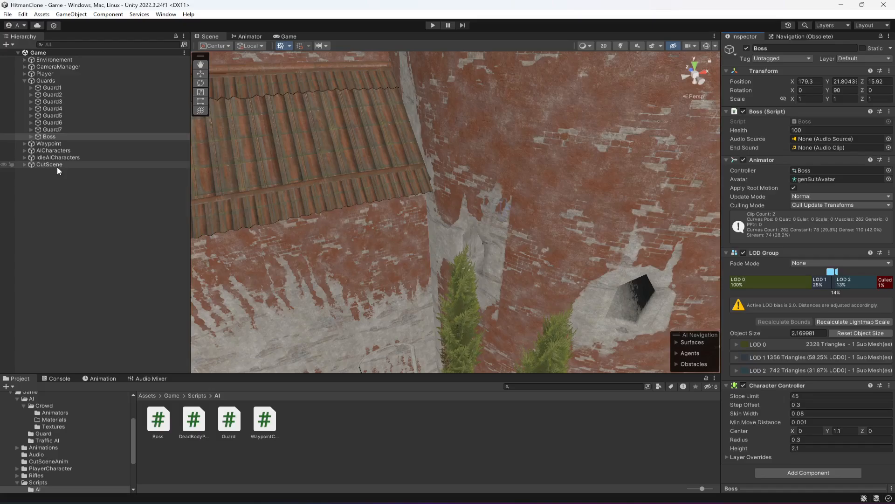
left_click(53, 136)
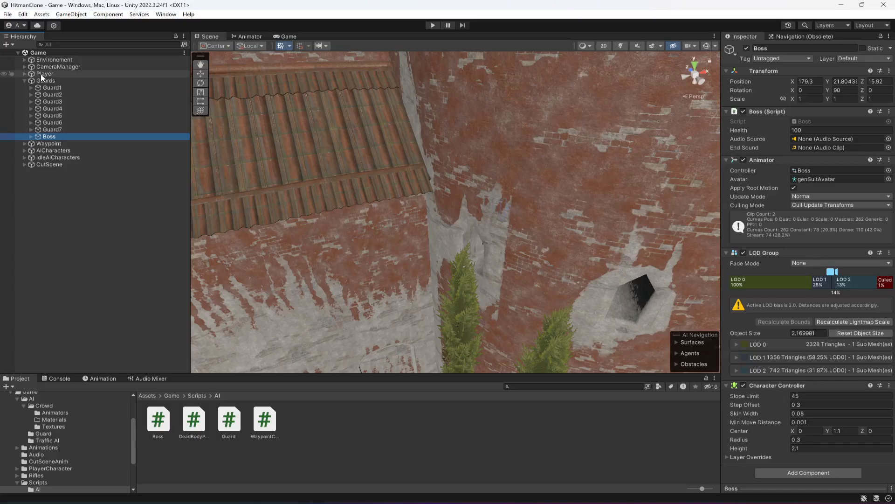
left_click_drag(53, 75, 815, 139)
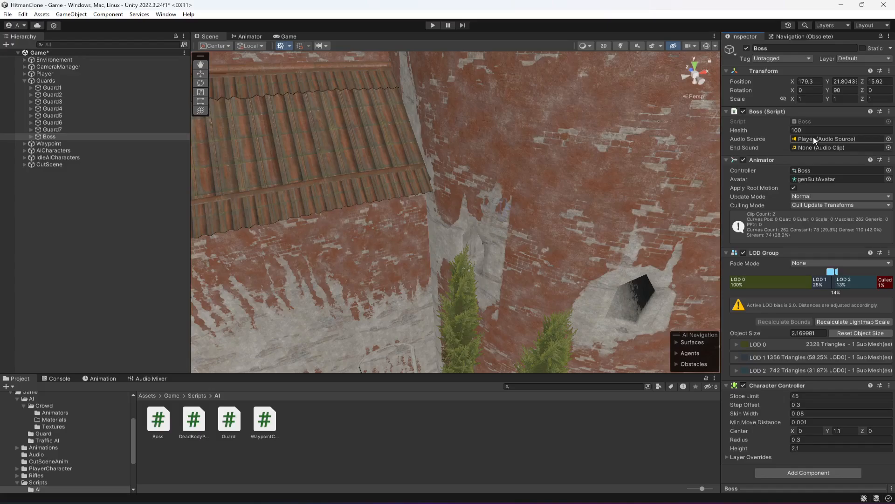
left_click(48, 456)
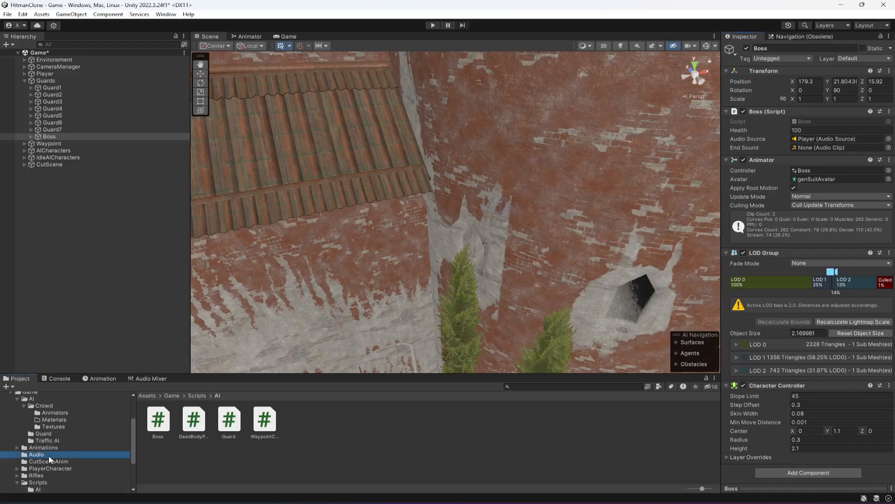
left_click_drag(239, 425, 812, 147)
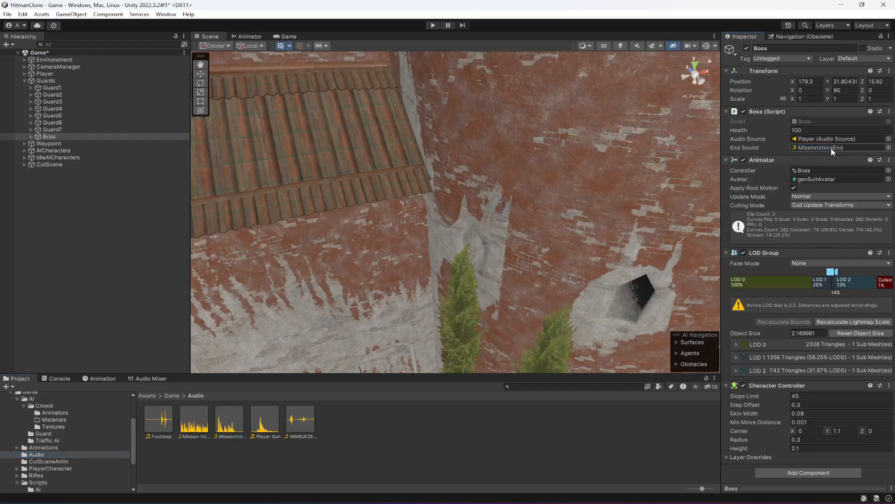
Play-test the game by shooting the boss in the hall and walking up to the body to check the ending voice
left_click(433, 26)
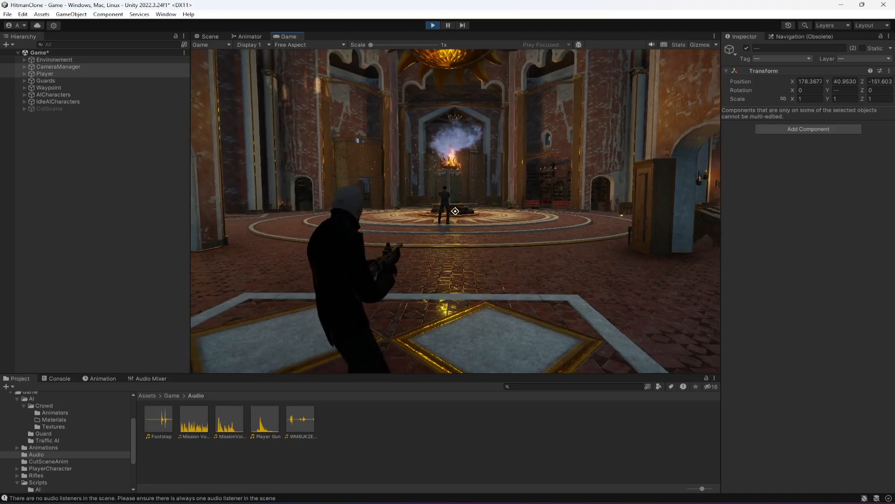
key("w")
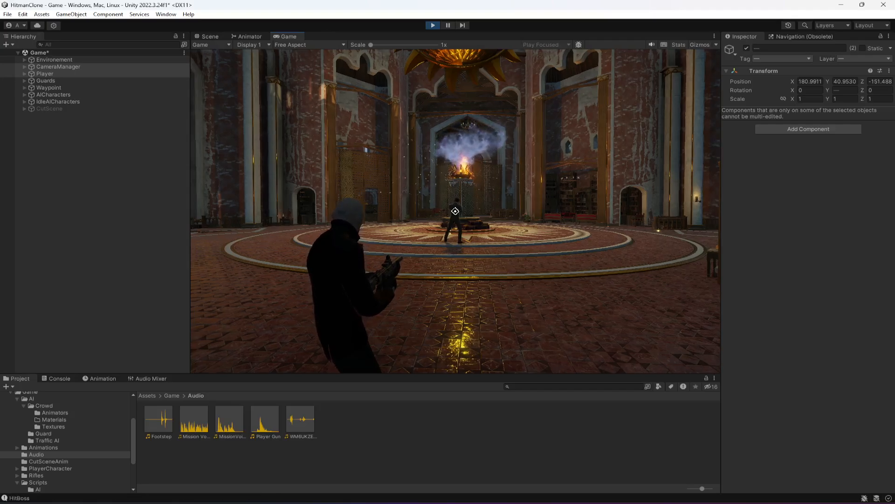
left_click(455, 212)
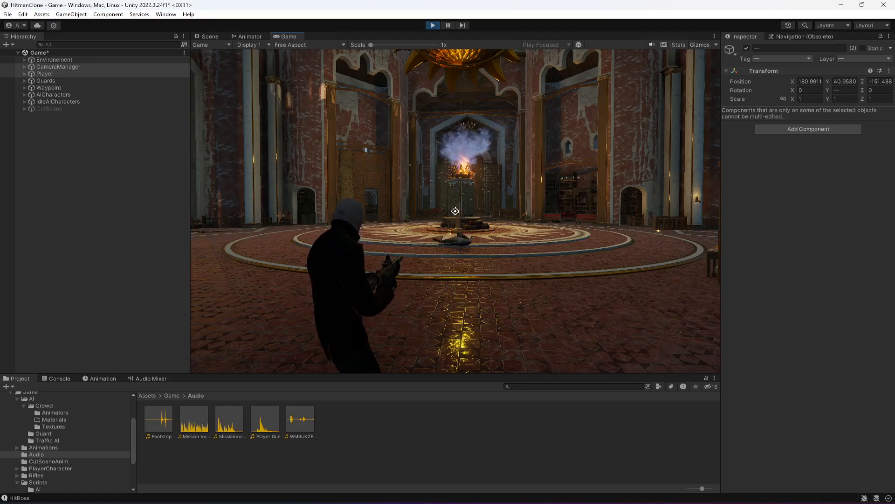
key("w")
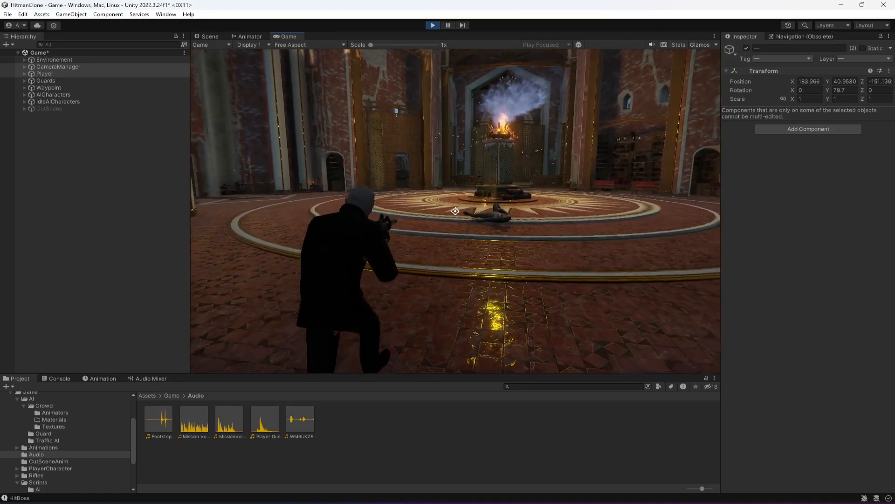
key("w")
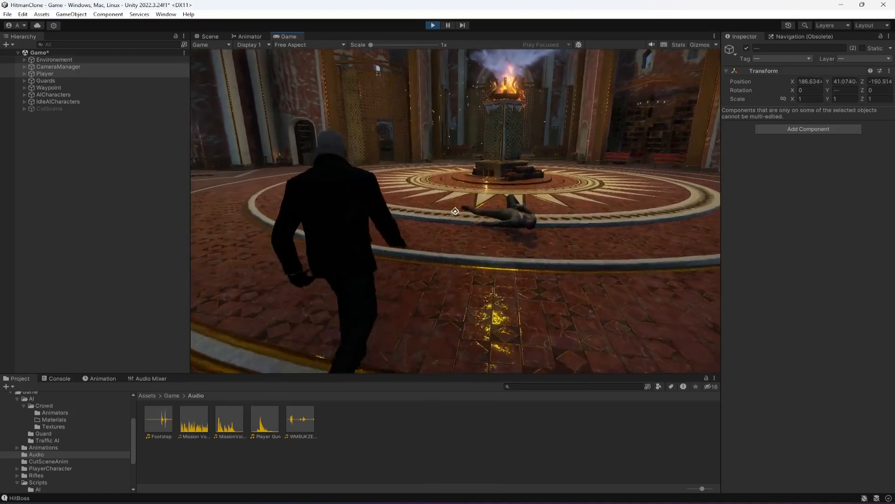
key("w")
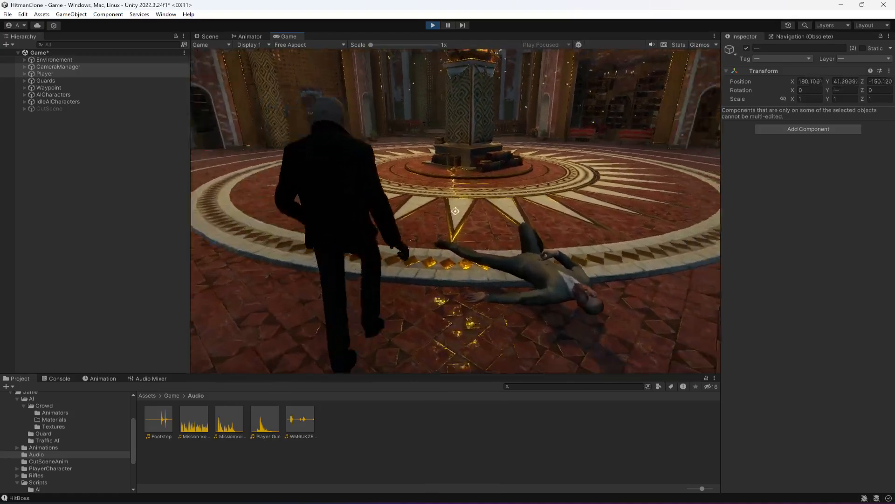
key("w")
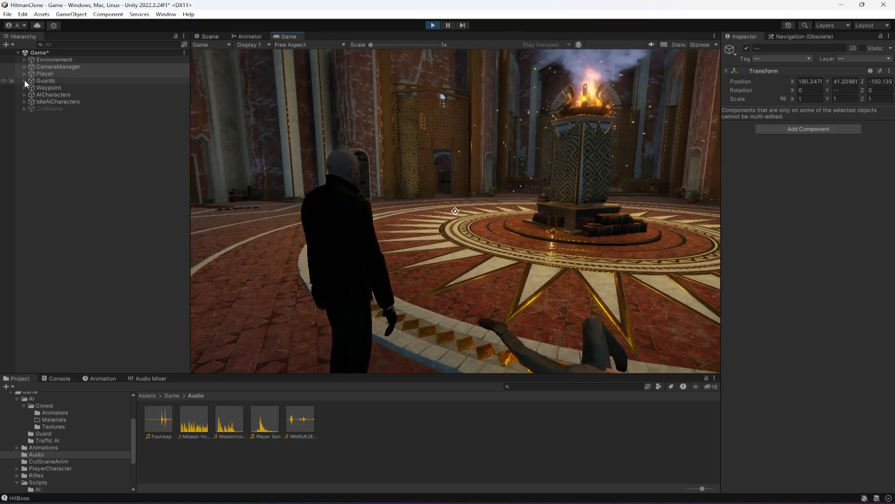
While the game runs, inspect the Boss script's audio fields under Guards and the Player's Audio Source component
left_click(24, 80)
left_click(64, 136)
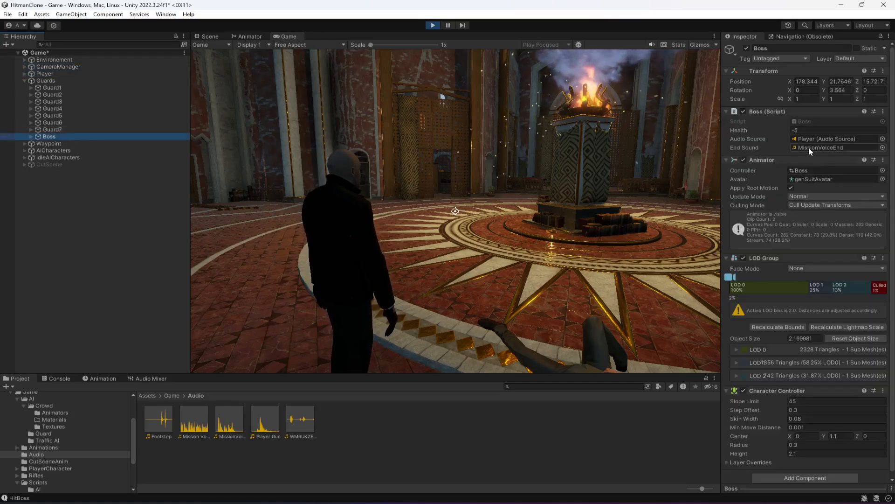
left_click(49, 74)
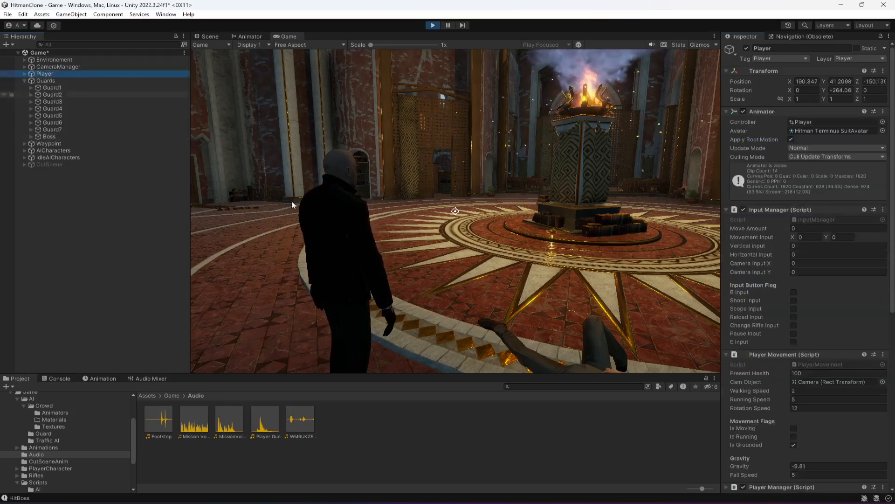
scroll(835, 387, "down", 10)
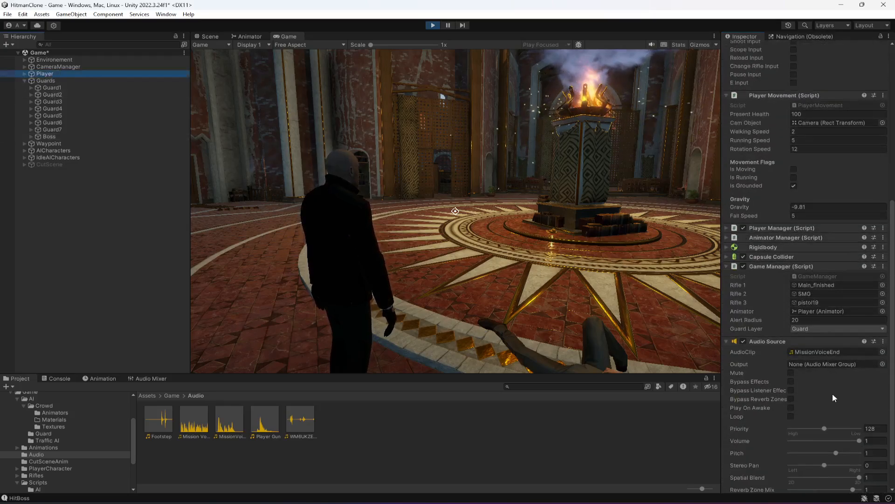
Try a lower Spatial Blend on Player's Audio Source, restore it to 1, and stop the play-test
scroll(832, 393, "down", 2)
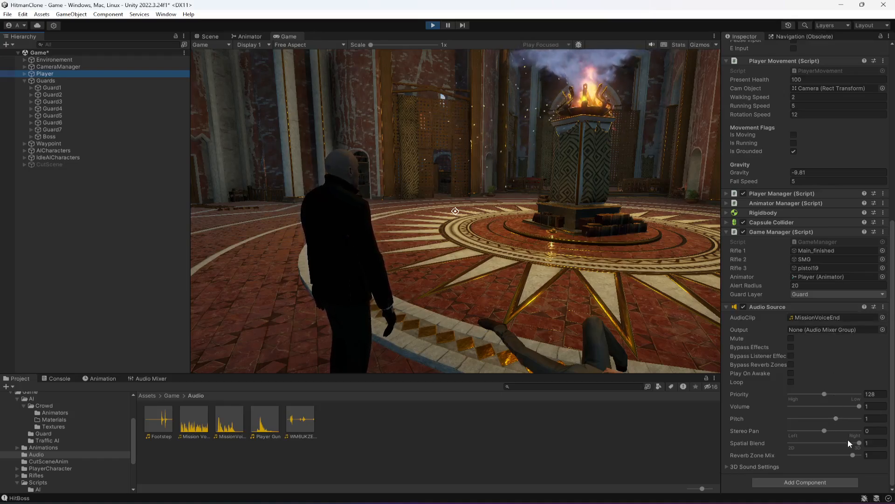
mouse_move(859, 442)
left_mouse_down()
mouse_move(785, 442)
mouse_move(859, 441)
left_mouse_up()
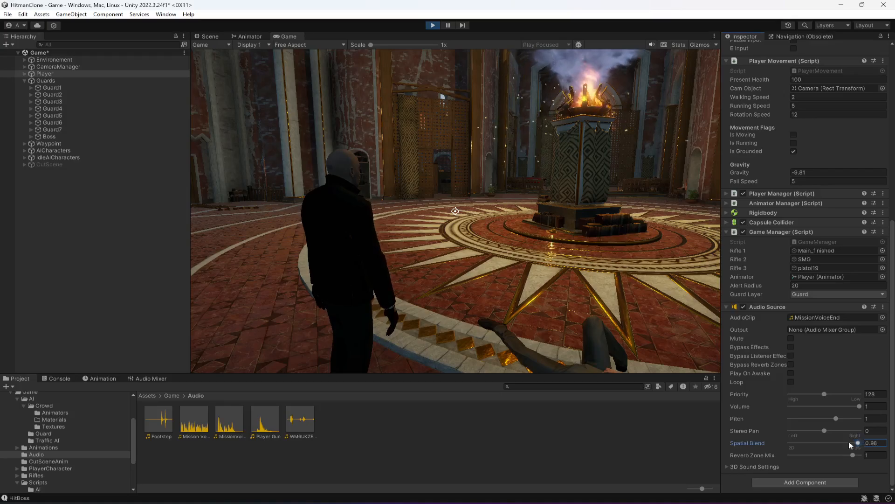
left_click_drag(772, 446, 891, 451)
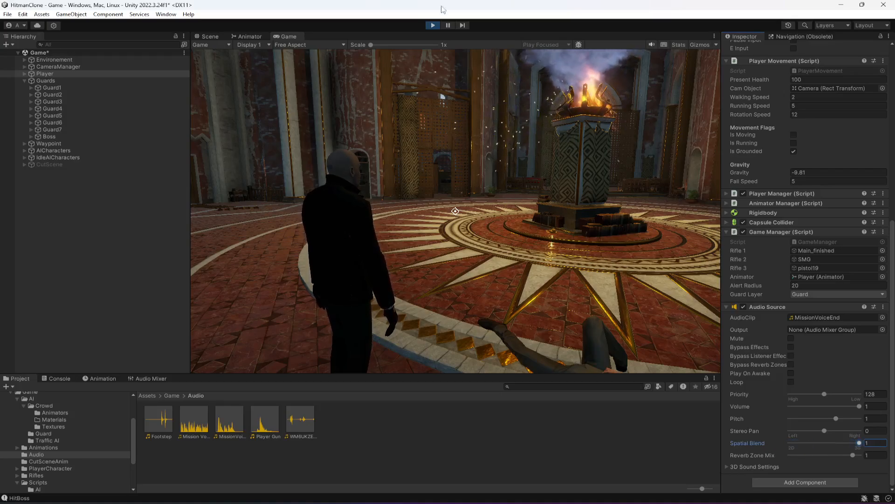
left_click(435, 26)
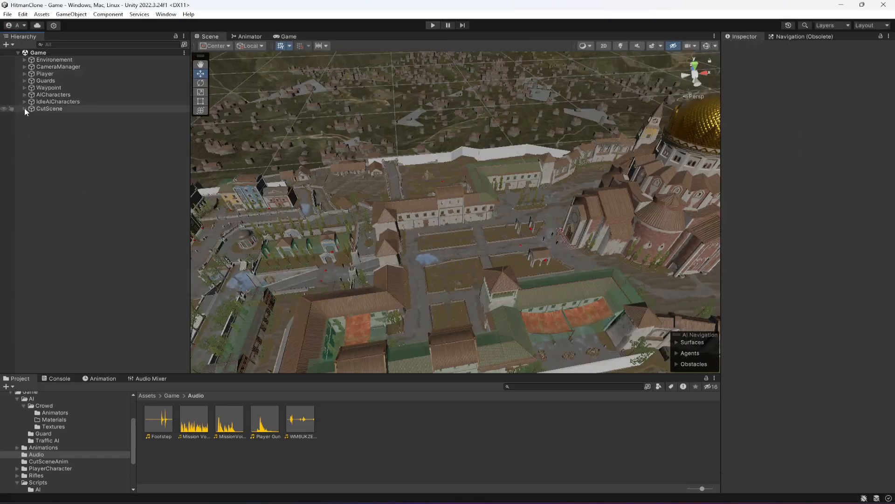
Remove the Audio Listener component from CutSceneCamera1 through CutSceneCamera4 under CutScene and save the scene
left_click(24, 108)
left_click(57, 116)
left_click(65, 137, "shift")
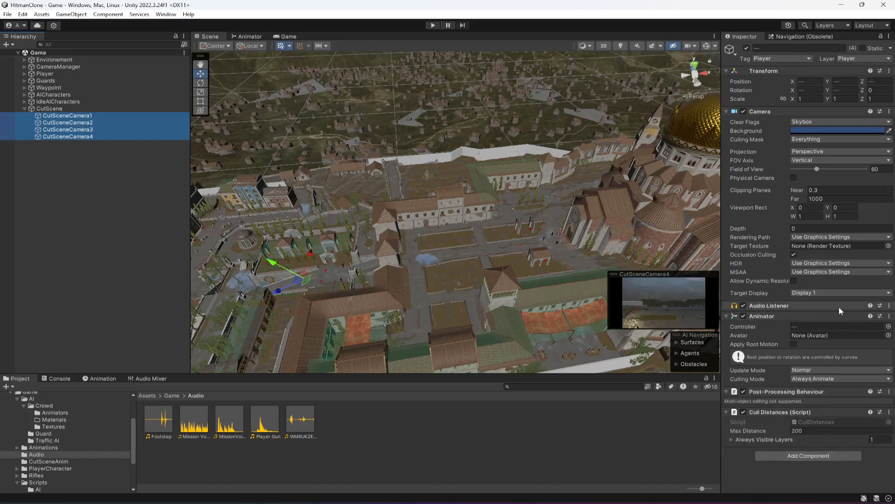
left_click(890, 310)
left_click(823, 346)
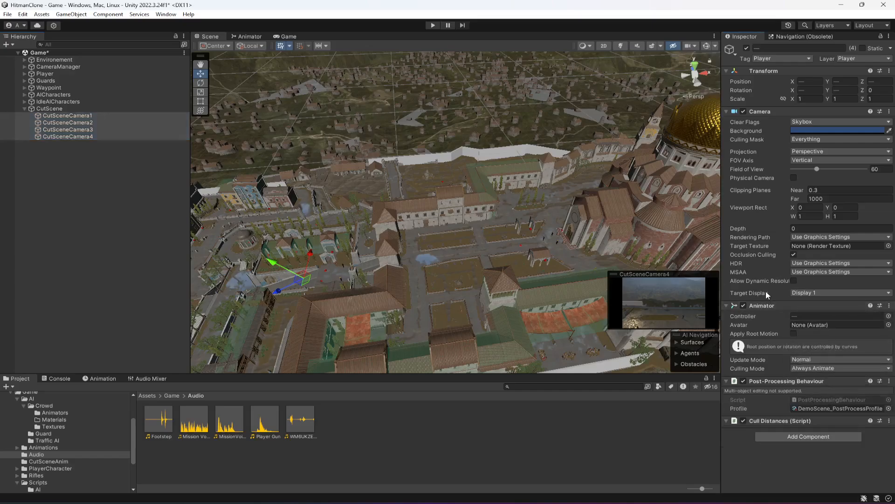
key("ctrl+s")
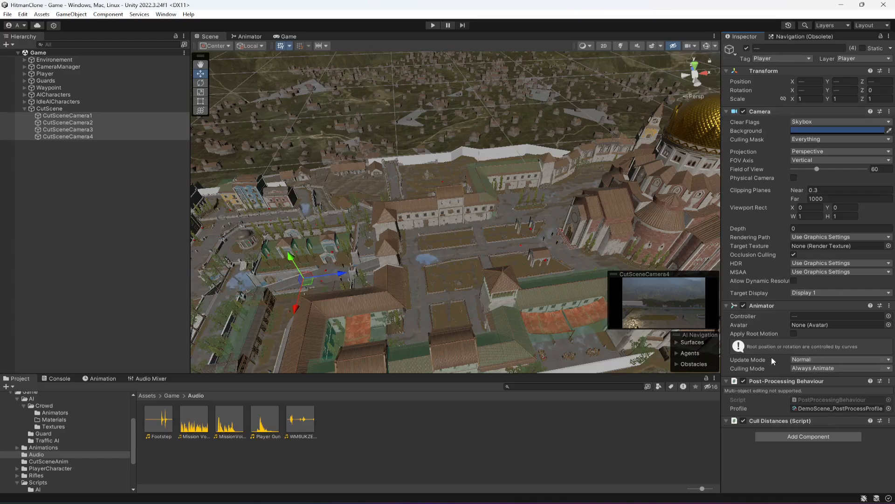
left_click(24, 109)
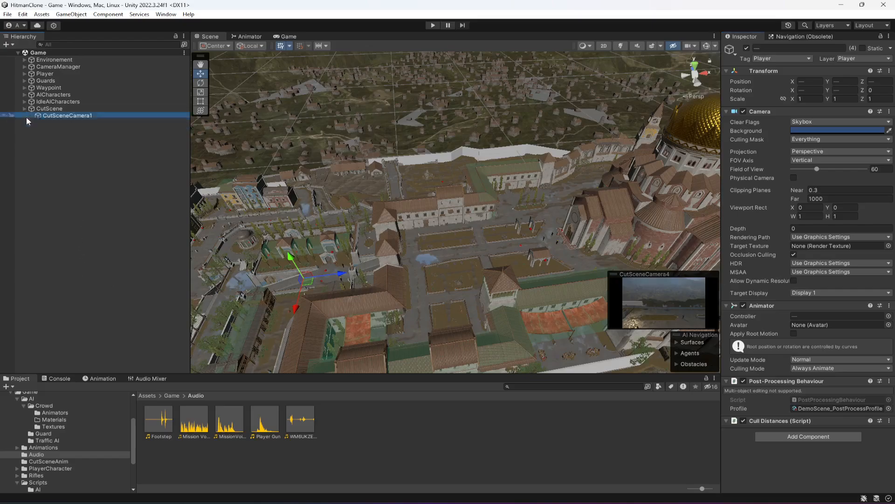
left_click(45, 150)
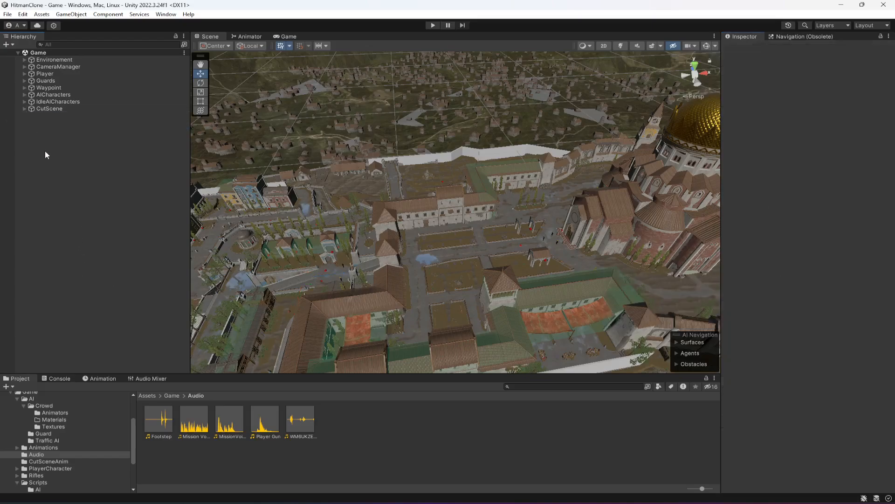
Add an Audio Listener component to the Environement object and save the scene
left_click(49, 59)
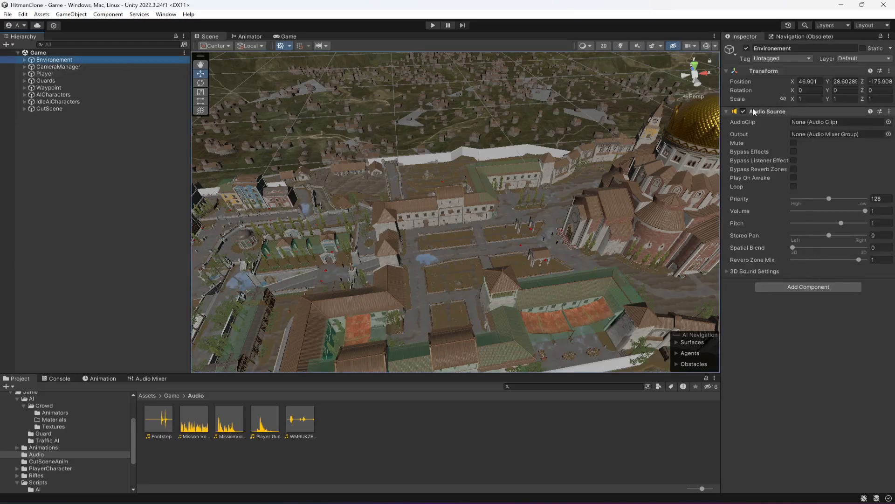
left_click(799, 286)
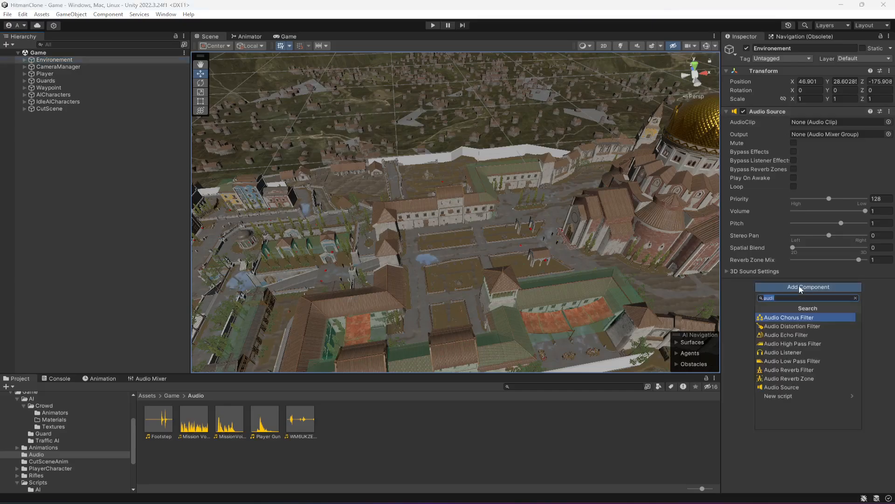
type("aud")
key("Down")
key("Down")
key("Down")
key("Down")
key("Down")
key("Down")
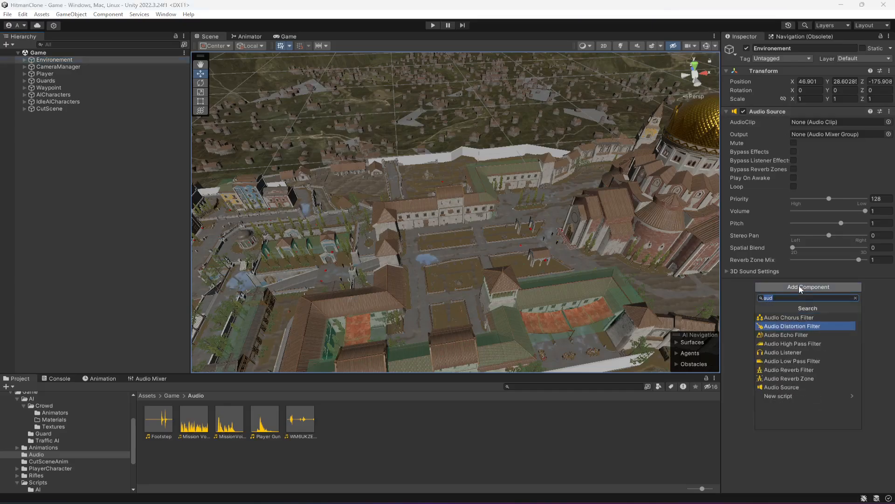
key("Up")
key("Up")
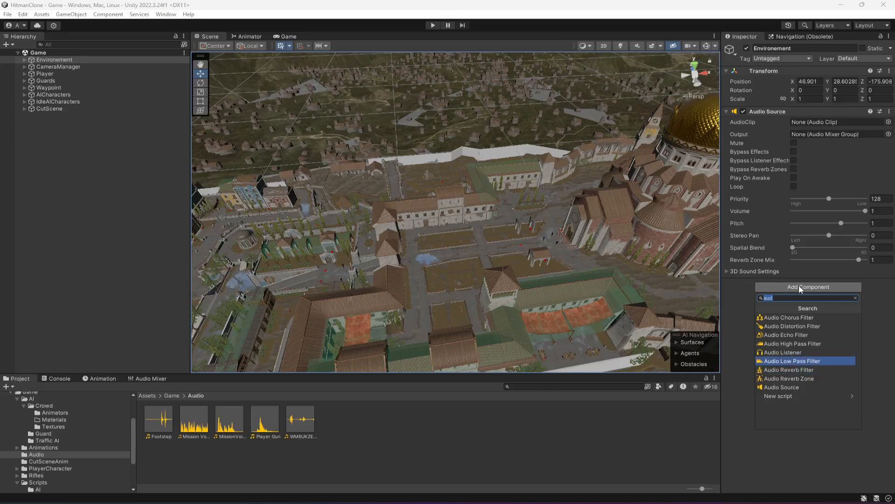
key("Return")
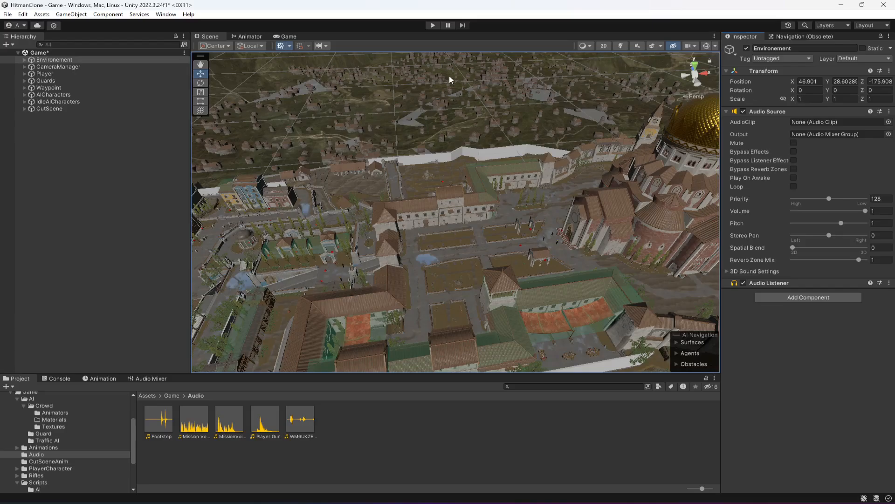
key("ctrl+s")
Remove the Audio Listener component from the Environement object and save the scene
left_click(79, 147)
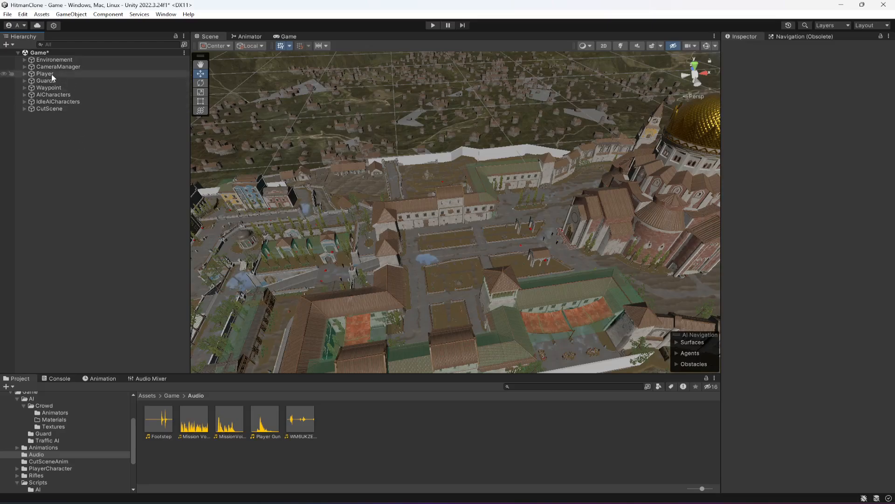
left_click(39, 75)
left_click(24, 73)
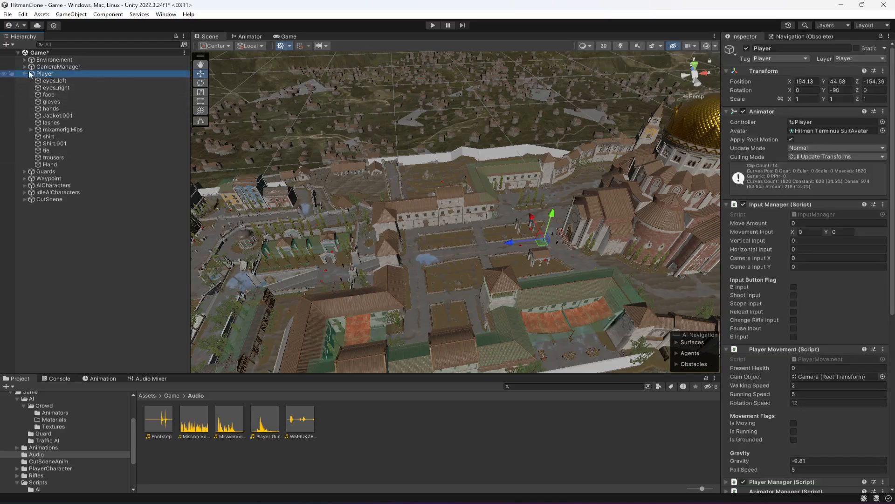
left_click(84, 60)
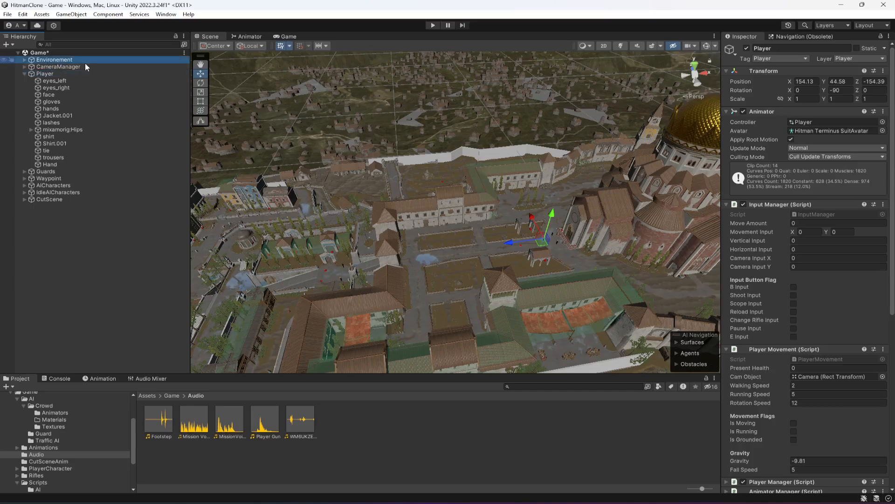
left_click(890, 282)
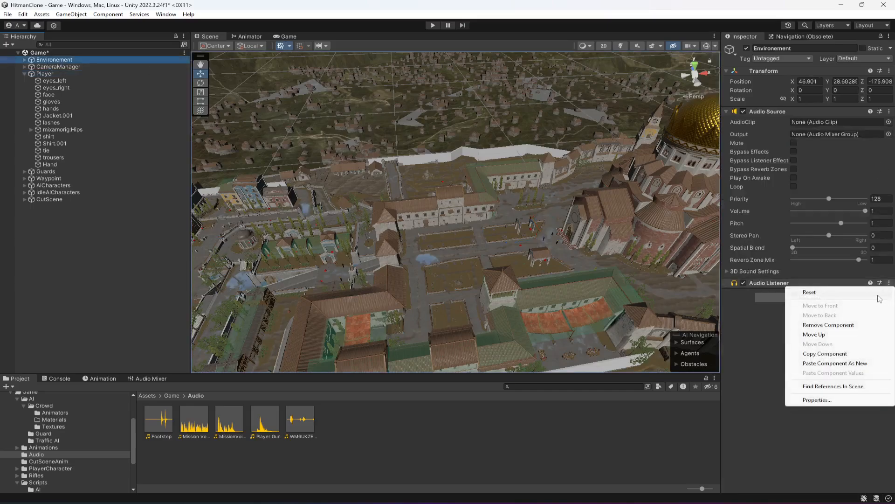
left_click(851, 329)
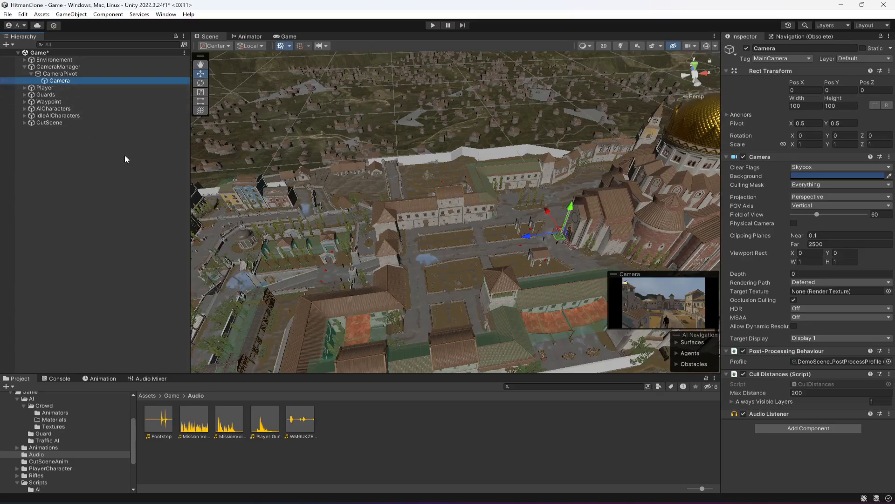
key("ctrl+s")
Add an Audio Listener component to all four cutscene cameras under CutScene at once and save the scene
left_click(25, 122)
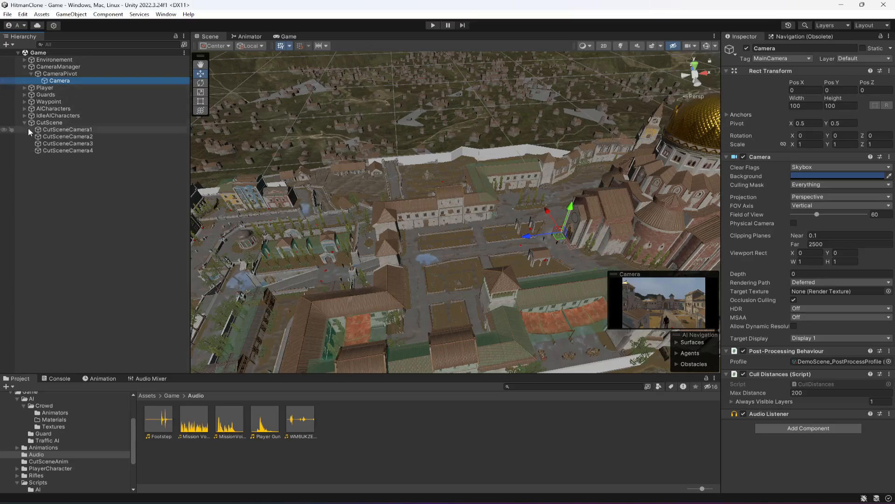
left_click(50, 133)
left_click(60, 149, "shift")
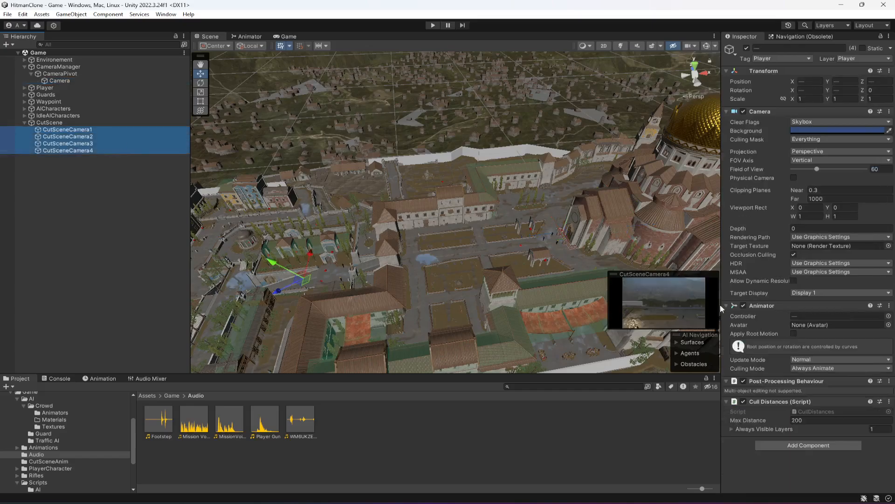
left_click(791, 444)
type("aud")
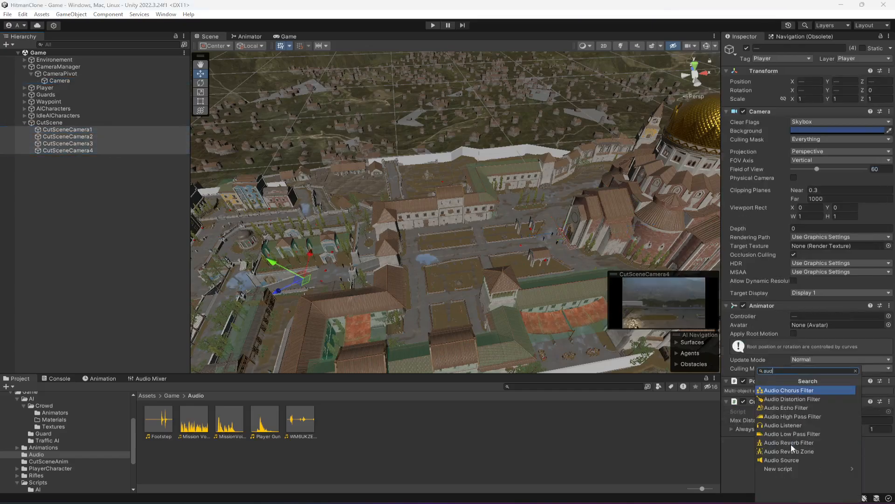
key("Up")
key("Up")
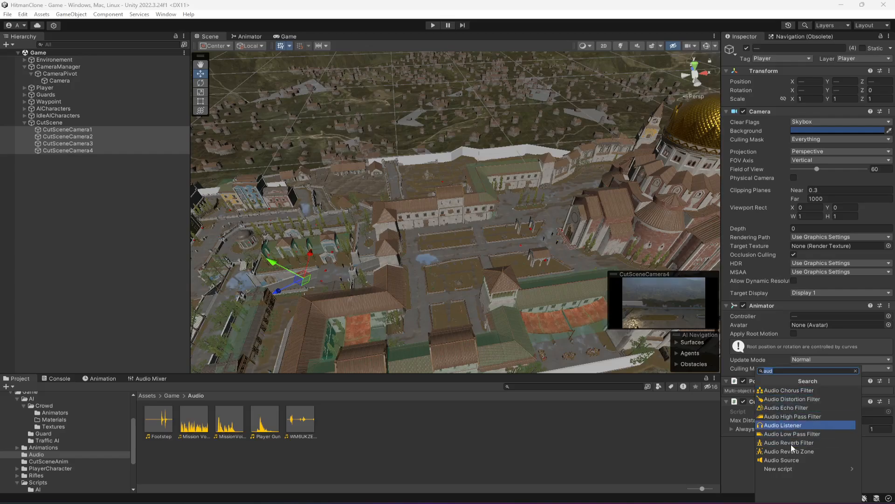
key("Return")
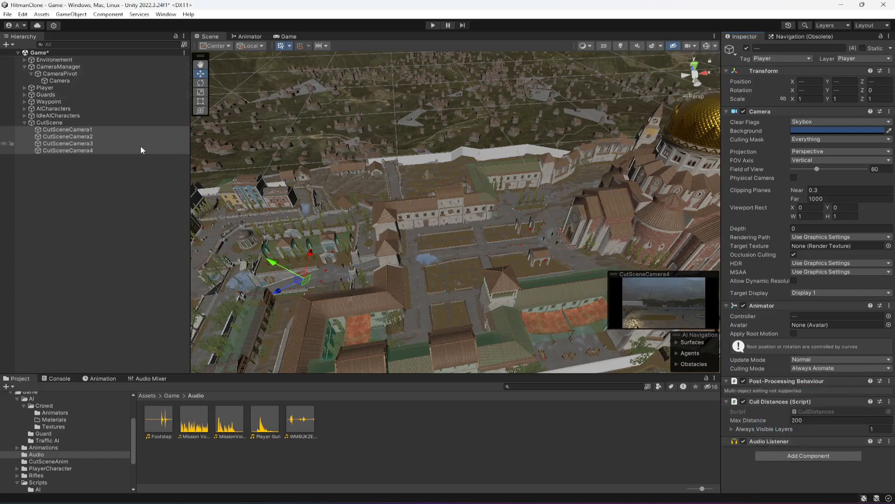
key("ctrl+s")
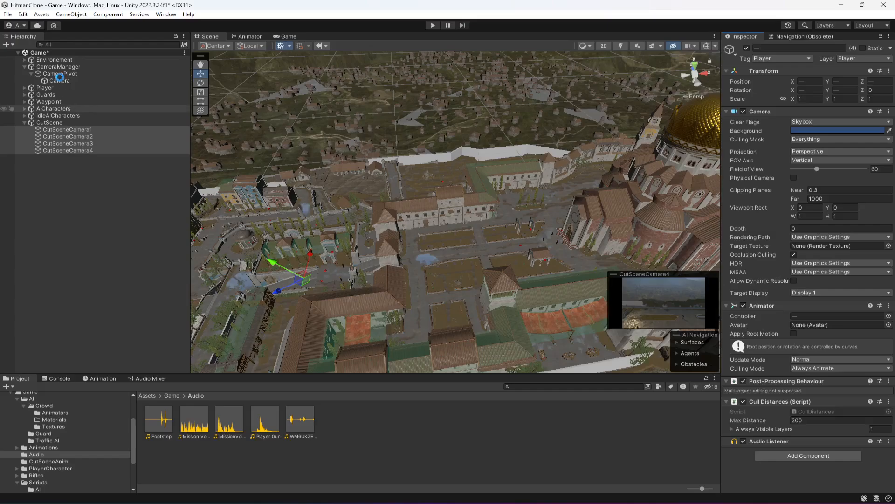
Check the audio components on Camera, the cutscene cameras and Environement, then collapse CameraManager and CutScene in the Hierarchy
left_click(59, 80)
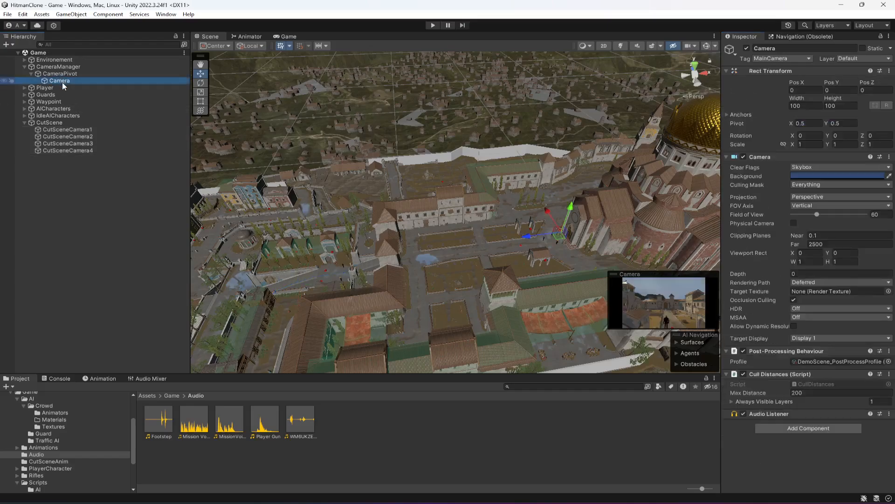
left_click(68, 129)
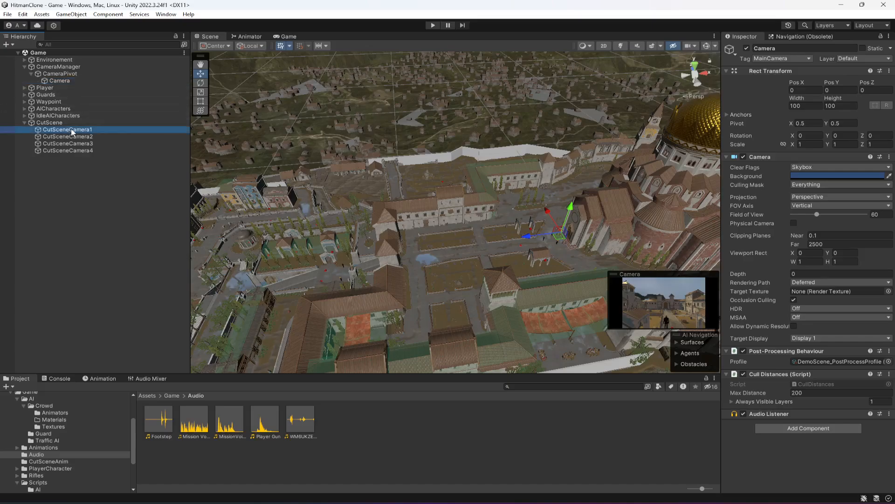
left_click(72, 150)
left_click(100, 60)
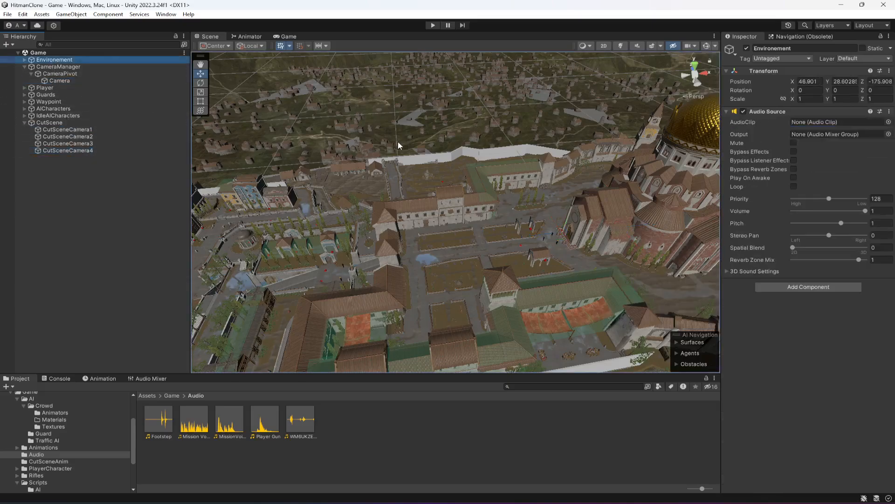
left_click(24, 67)
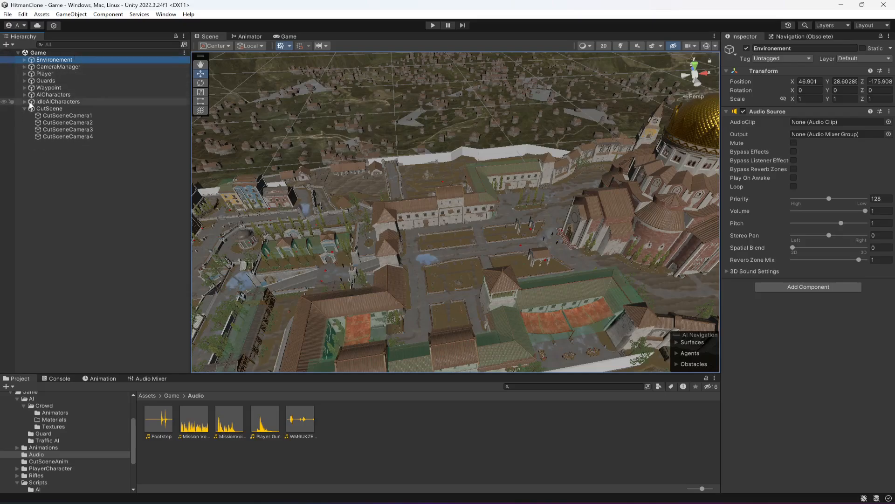
left_click(24, 108)
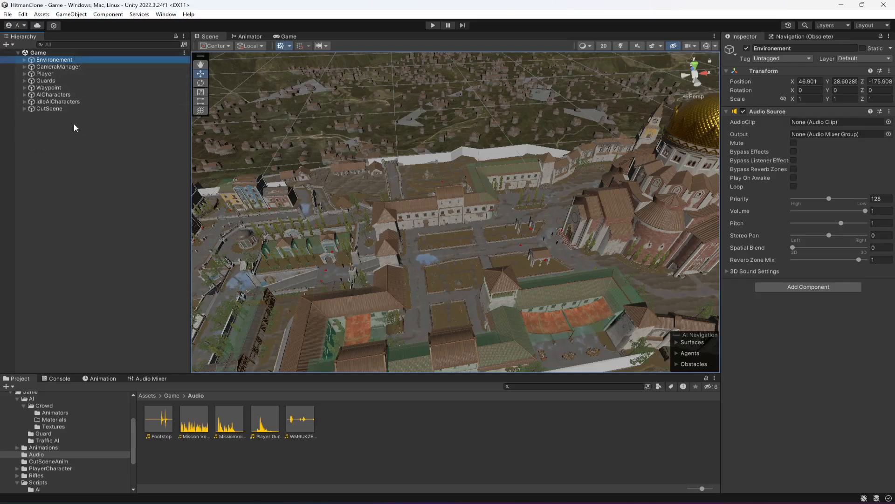
Play-test the game again, running from the hall through the wooden door into the courtyard outside
key("ctrl+p")
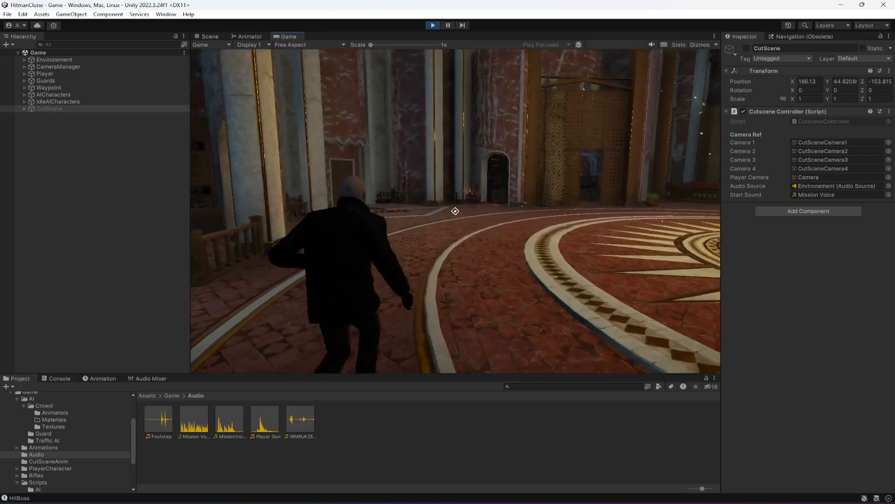
key("w")
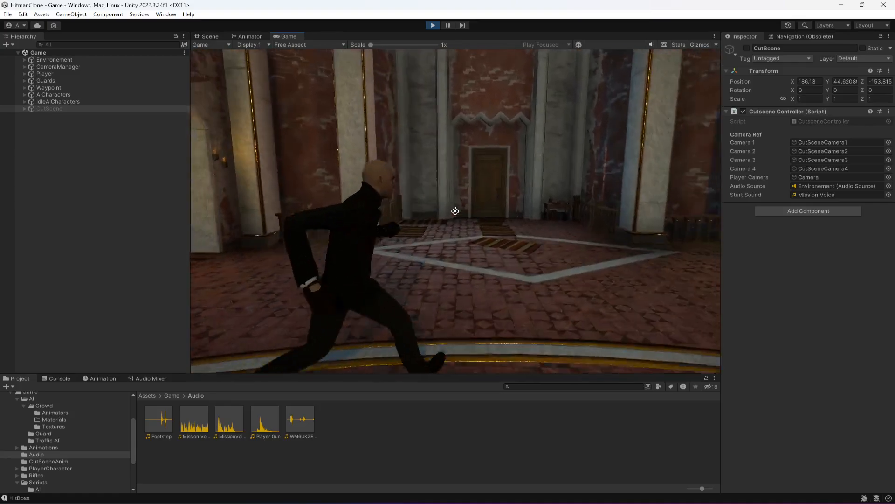
key("w")
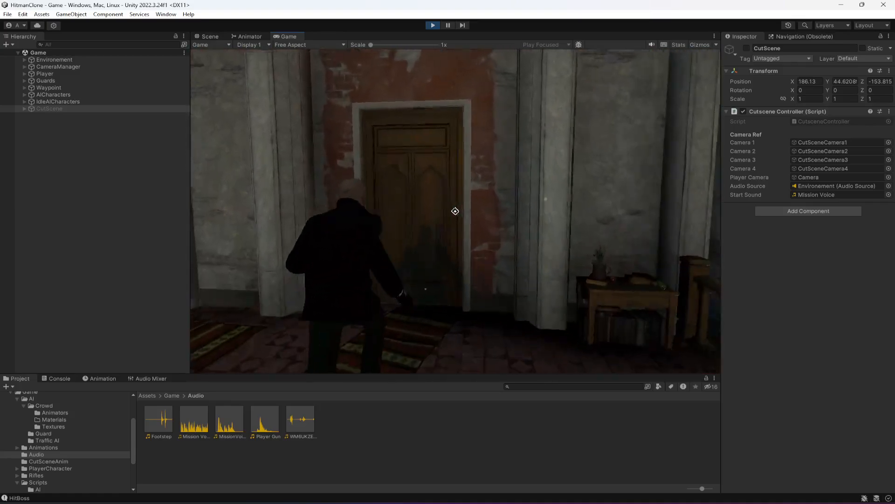
key("f")
key("s")
key("w")
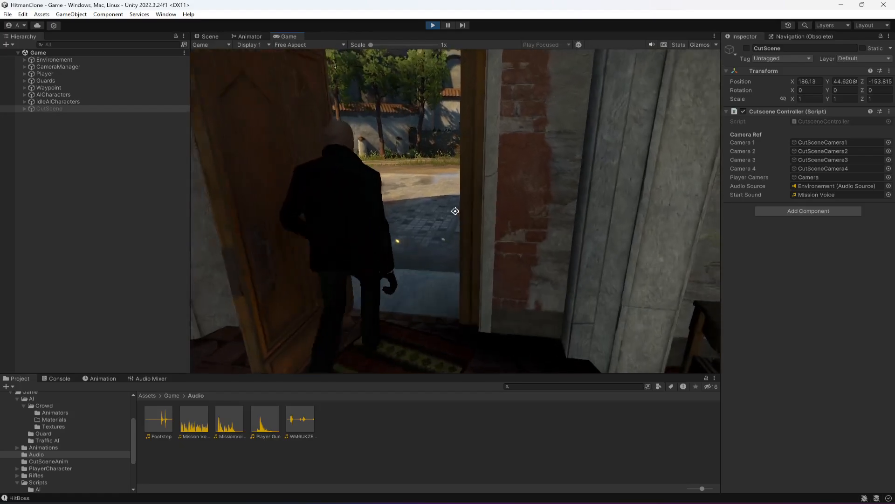
key("w")
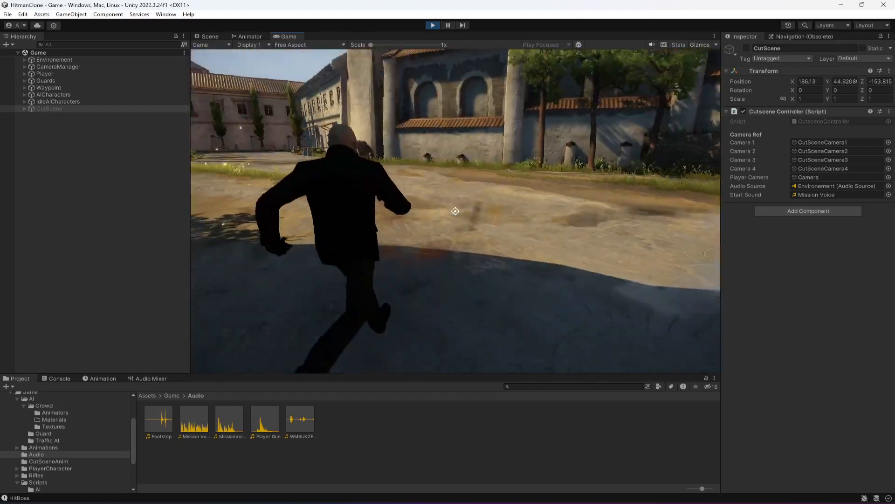
key("w")
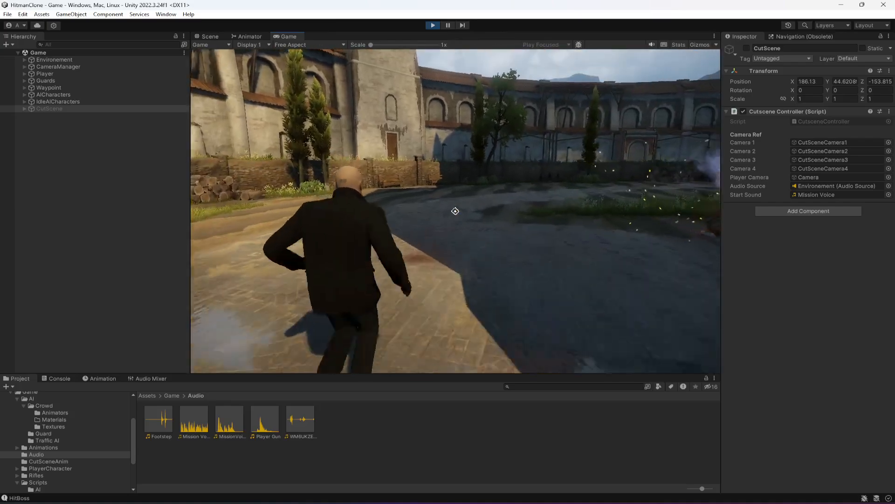